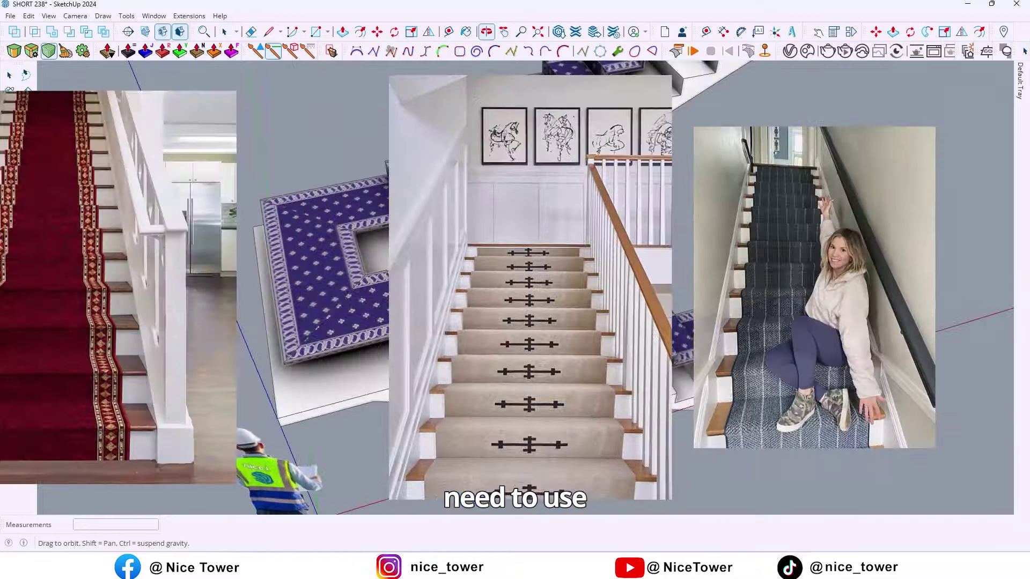
pyautogui.moveTo(740, 370); pyautogui.dragTo(933, 389, button='middle')
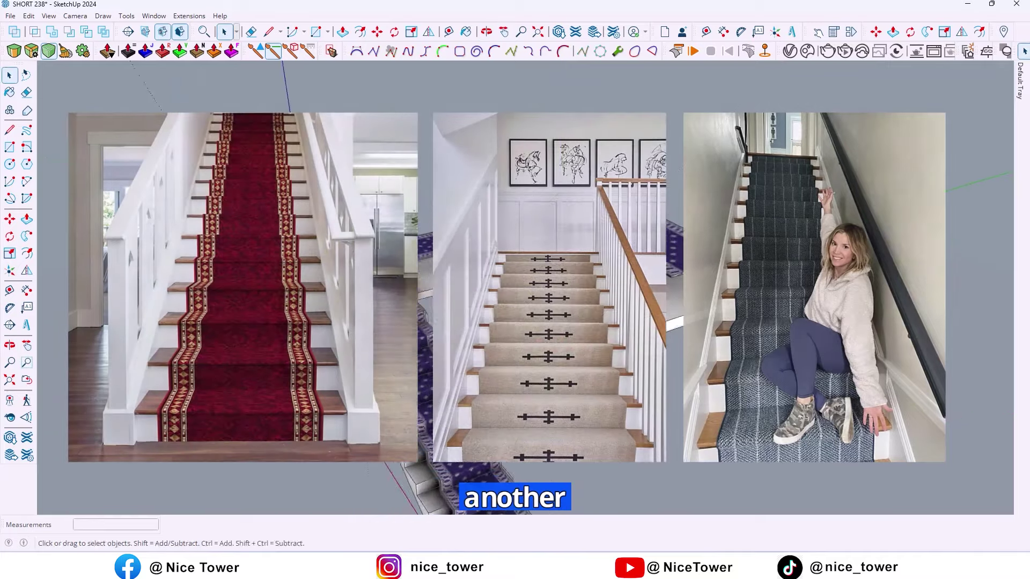
pyautogui.moveTo(590, 365)
pyautogui.mouseDown(button='middle')
pyautogui.moveTo(568, 322)
pyautogui.moveTo(587, 516)
pyautogui.moveTo(559, 310)
pyautogui.moveTo(544, 297)
pyautogui.moveTo(499, 287)
pyautogui.moveTo(481, 418)
pyautogui.mouseUp(button='middle')
pyautogui.hotkey('ctrl', 'z')
pyautogui.scroll(3, 498, 282)
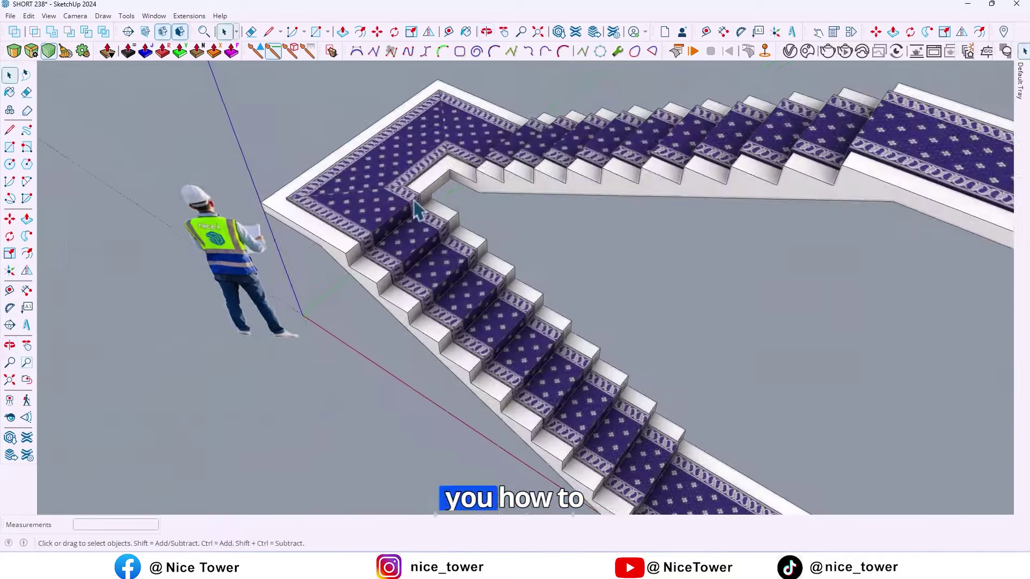
pyautogui.scroll(5, 411, 202)
pyautogui.moveTo(413, 209)
pyautogui.mouseDown(button='middle')
pyautogui.moveTo(489, 150)
pyautogui.moveTo(674, 202)
pyautogui.moveTo(805, 207)
pyautogui.moveTo(589, 216)
pyautogui.moveTo(397, 184)
pyautogui.moveTo(593, 260)
pyautogui.moveTo(395, 236)
pyautogui.moveTo(10, 264)
pyautogui.moveTo(11, 273)
pyautogui.moveTo(248, 290)
pyautogui.mouseUp(button='middle')
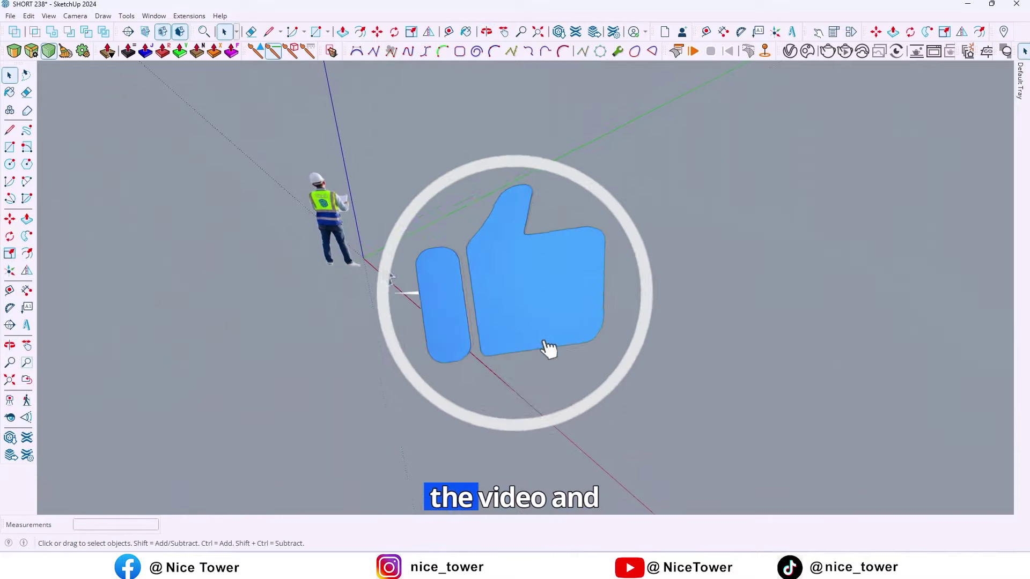
# Show the 1001bit - tools toolbar and dock it in its own row beneath the existing toolbars
pyautogui.rightClick(407, 54)
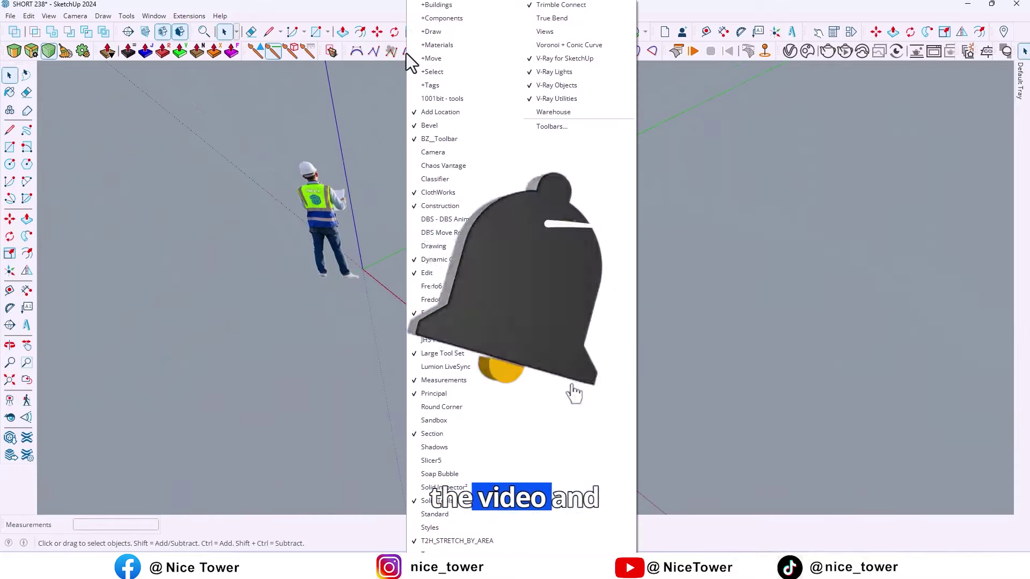
pyautogui.click(434, 99)
pyautogui.moveTo(514, 53); pyautogui.dragTo(485, 66)
pyautogui.moveTo(356, 70); pyautogui.dragTo(5, 73)
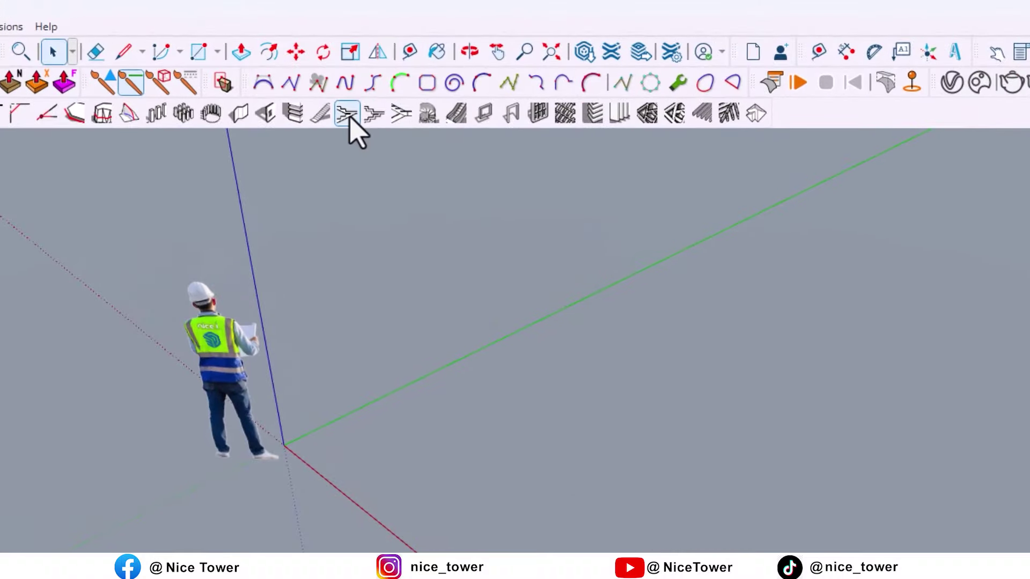
# Build a left-to-right two-flight staircase with Build Staircase 2, using 100 cm flights and 10 risers per flight, from the origin along the red axis
pyautogui.click(350, 118)
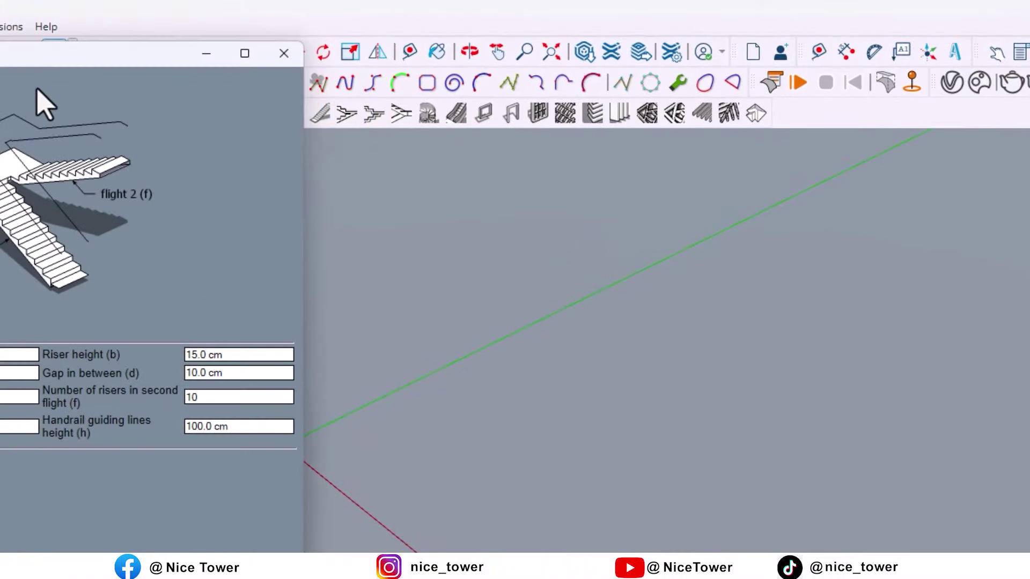
pyautogui.moveTo(45, 51); pyautogui.dragTo(164, 102)
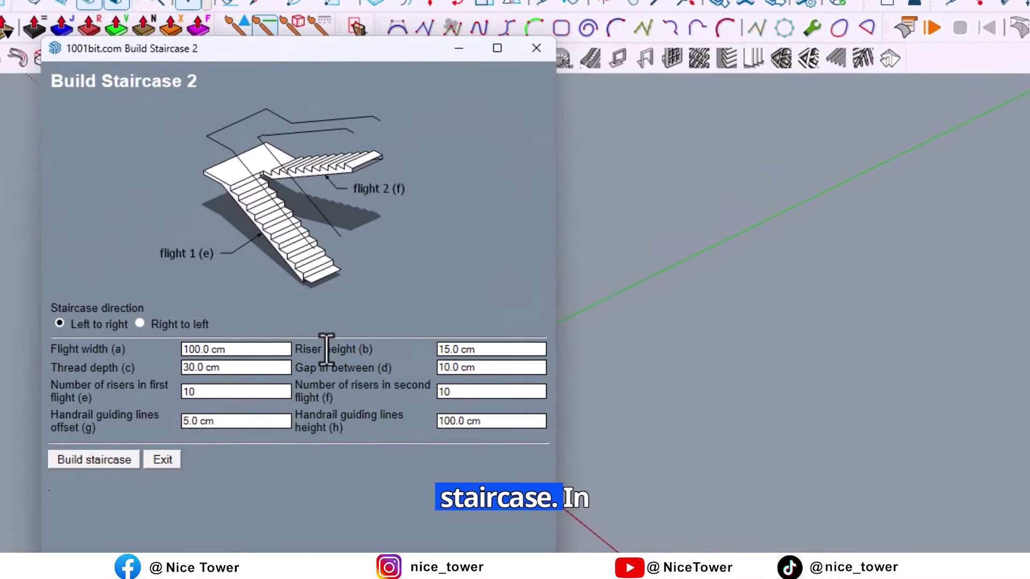
pyautogui.click(239, 349)
pyautogui.click(225, 366)
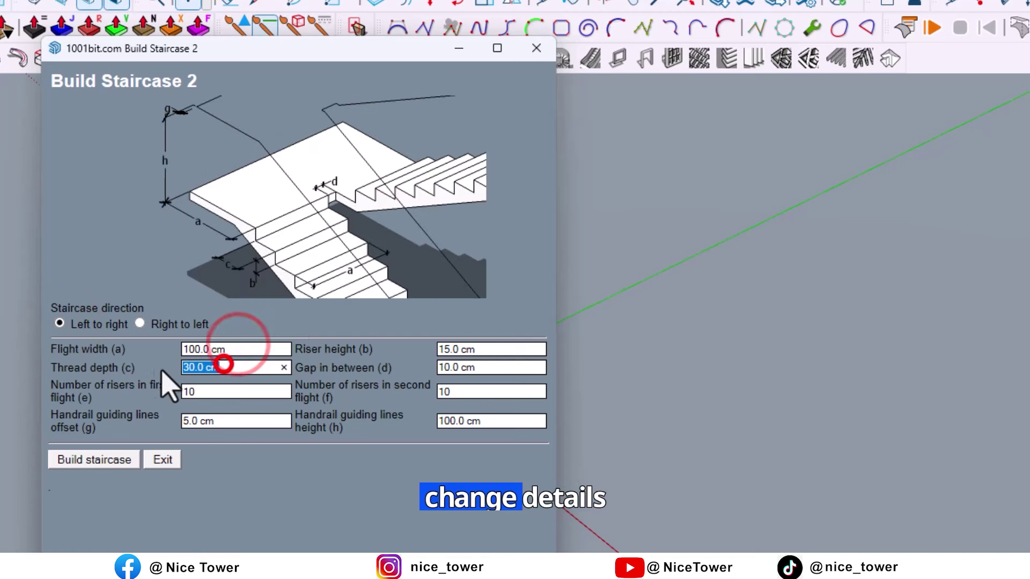
pyautogui.click(222, 393)
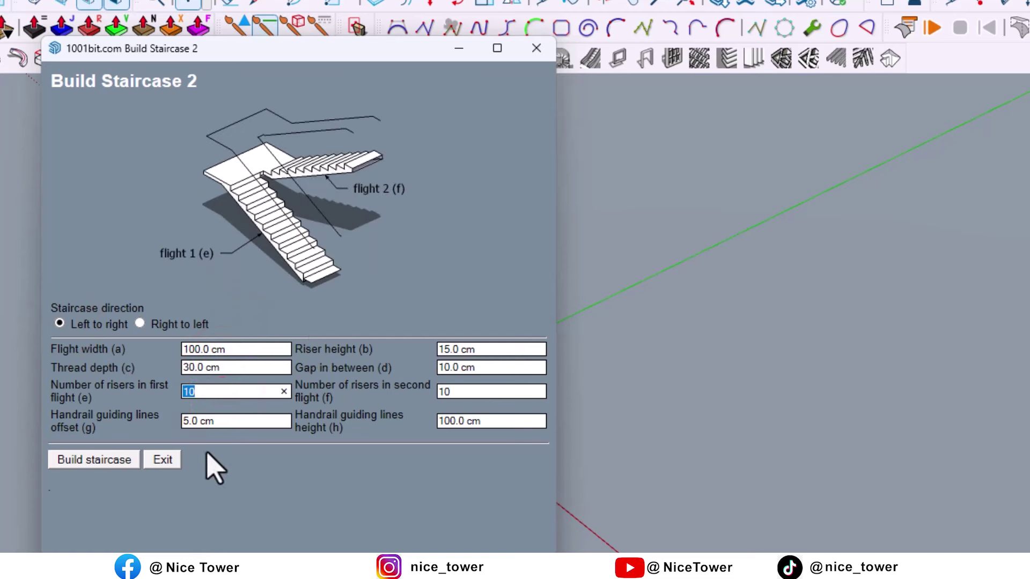
pyautogui.click(115, 461)
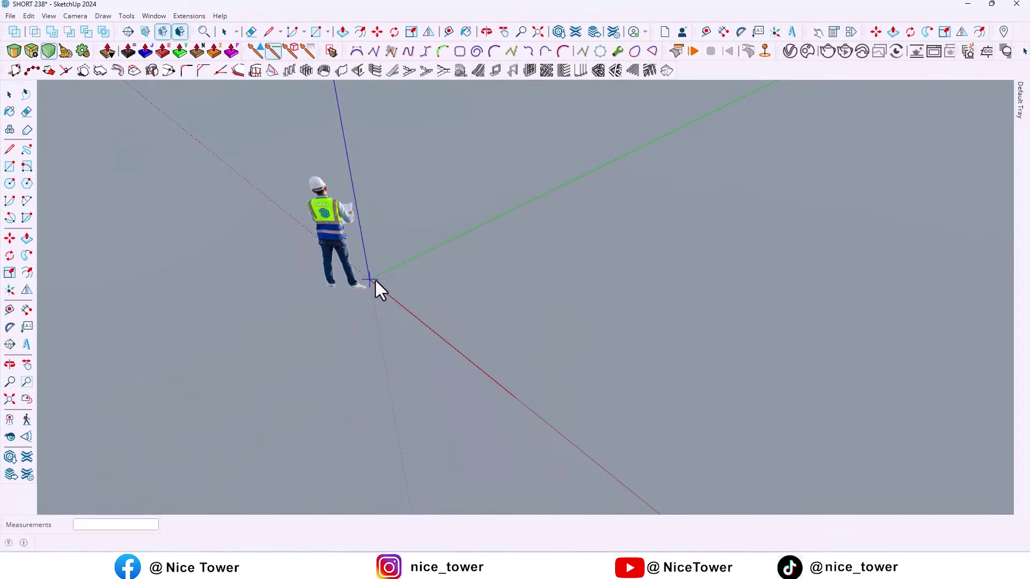
pyautogui.click(462, 353)
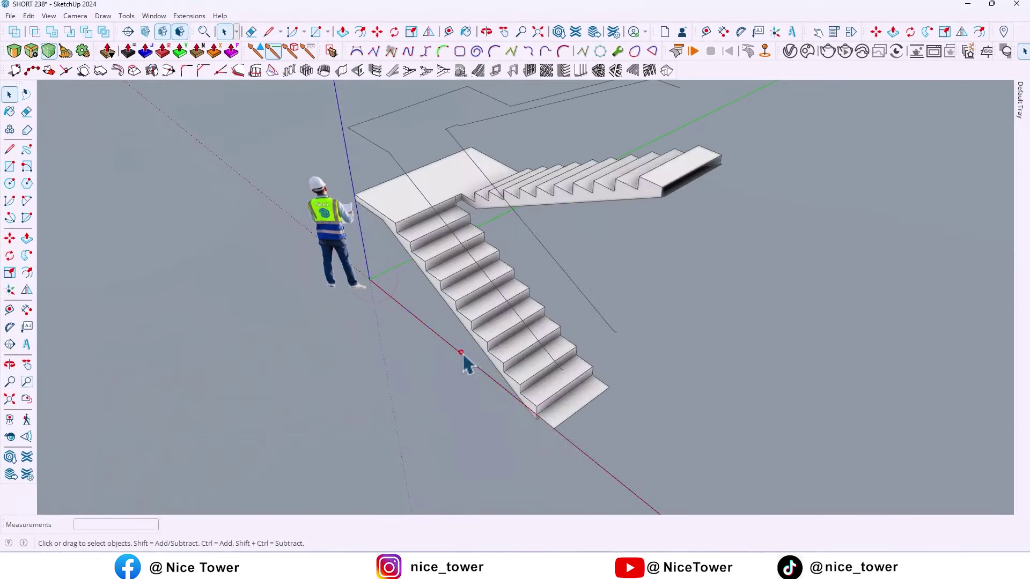
# Open the staircase group and delete the handrail guiding lines above the stairs
pyautogui.moveTo(464, 356); pyautogui.dragTo(593, 275, button='middle')
pyautogui.click(487, 200)
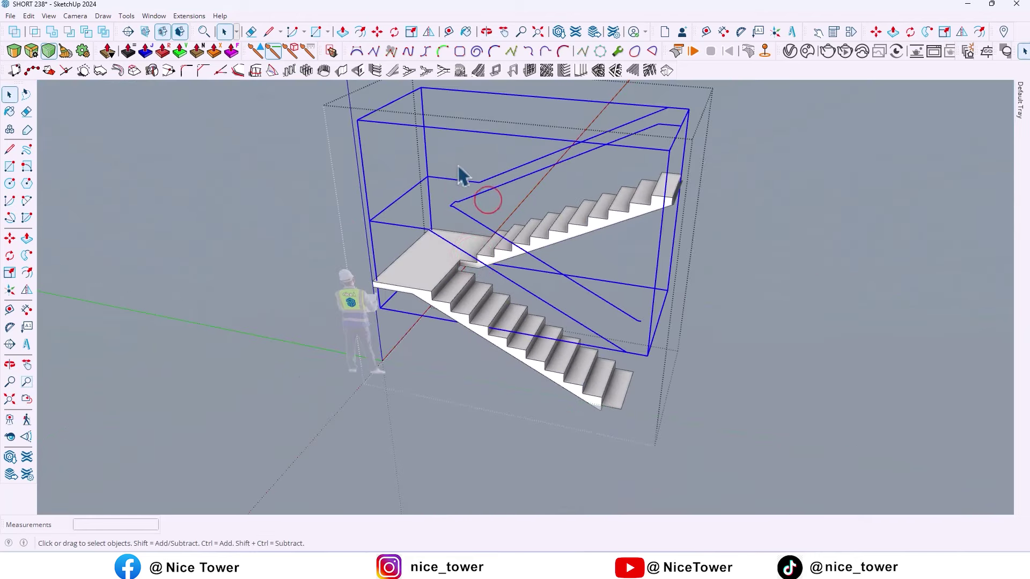
pyautogui.press('Delete')
pyautogui.scroll(-4, 491, 255)
pyautogui.moveTo(703, 335); pyautogui.dragTo(743, 349, button='middle')
pyautogui.click(743, 350)
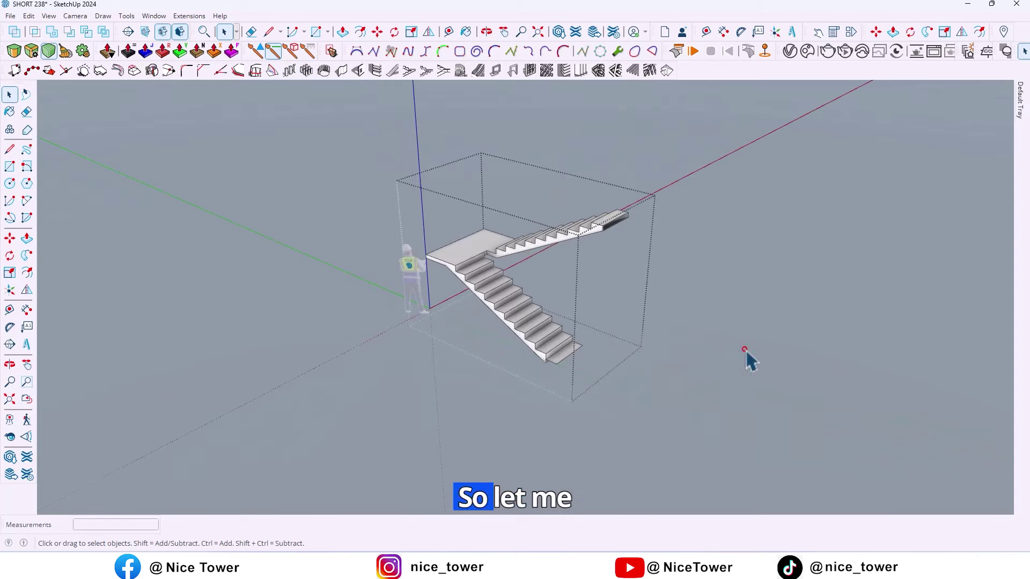
# Draw a 100 cm line across the lower edge of the upper flight's open end to close its face
pyautogui.scroll(4, 620, 226)
pyautogui.moveTo(620, 225); pyautogui.dragTo(616, 329, button='middle')
pyautogui.scroll(1, 487, 284)
pyautogui.scroll(3, 466, 282)
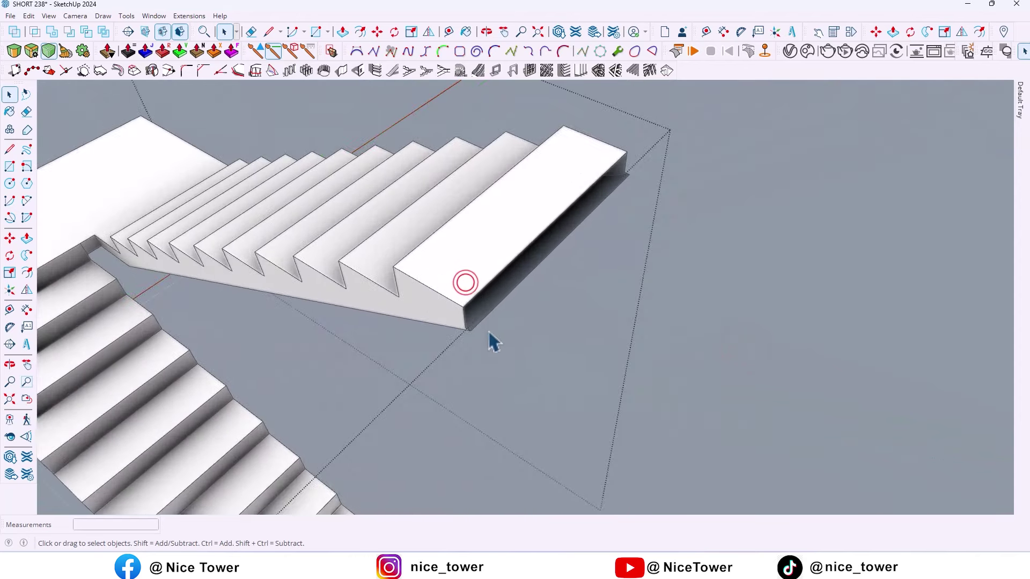
pyautogui.press('l')
pyautogui.click(464, 328)
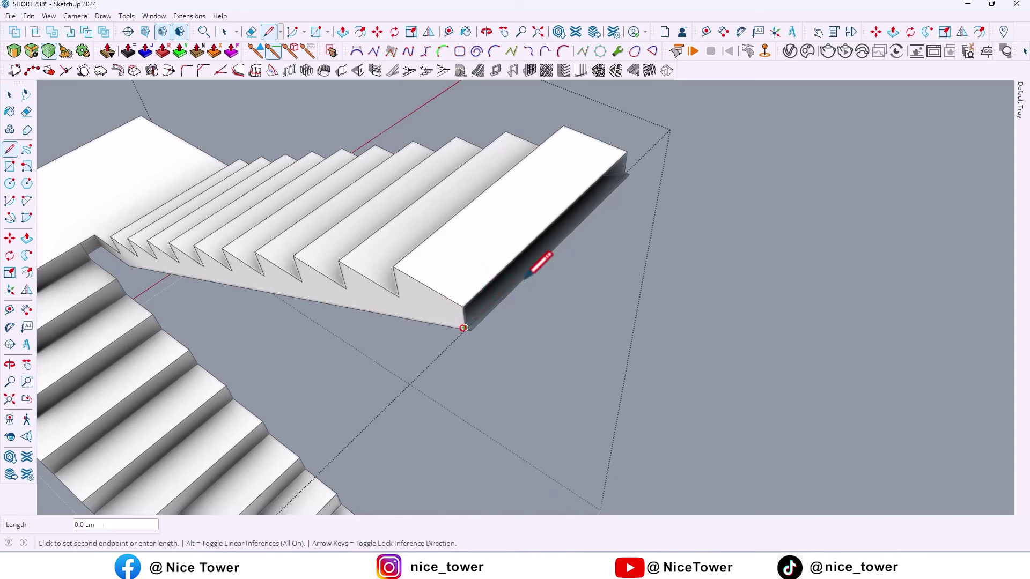
pyautogui.click(625, 171)
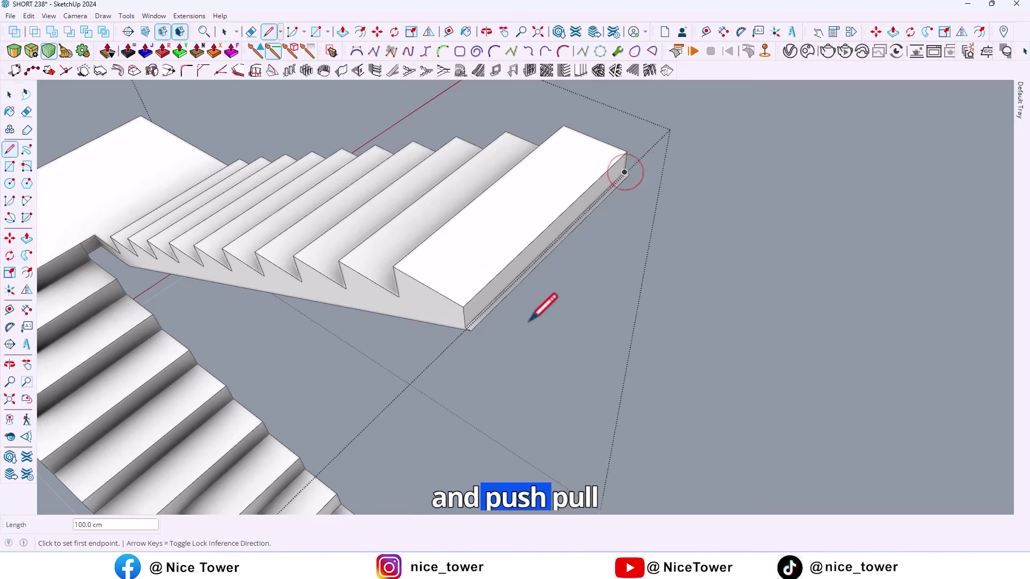
# Extrude the closed end face of the upper flight outward by 90 cm to form a top landing
pyautogui.press('p')
pyautogui.click(486, 297)
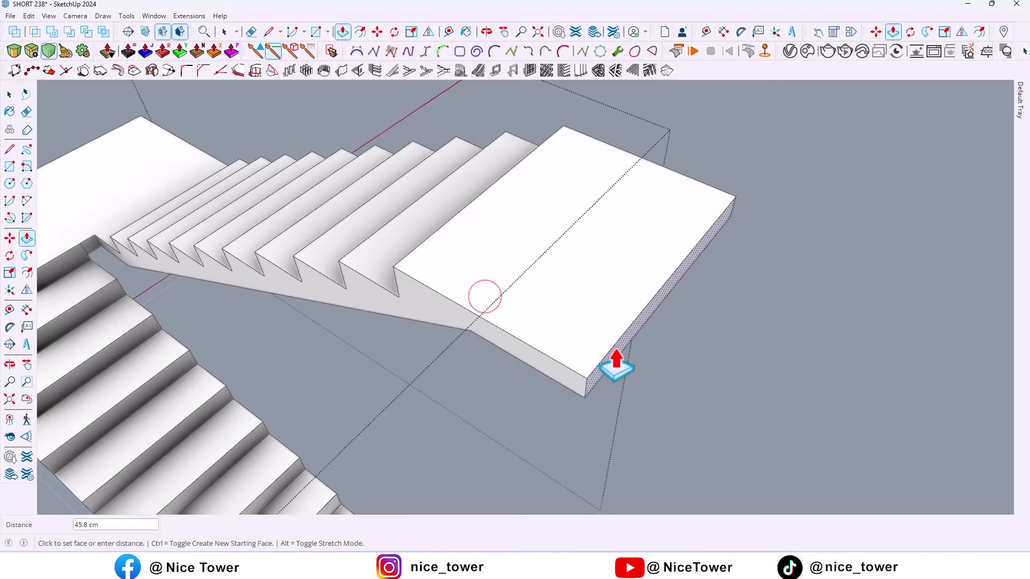
pyautogui.press('Return')
pyautogui.scroll(-6, 602, 270)
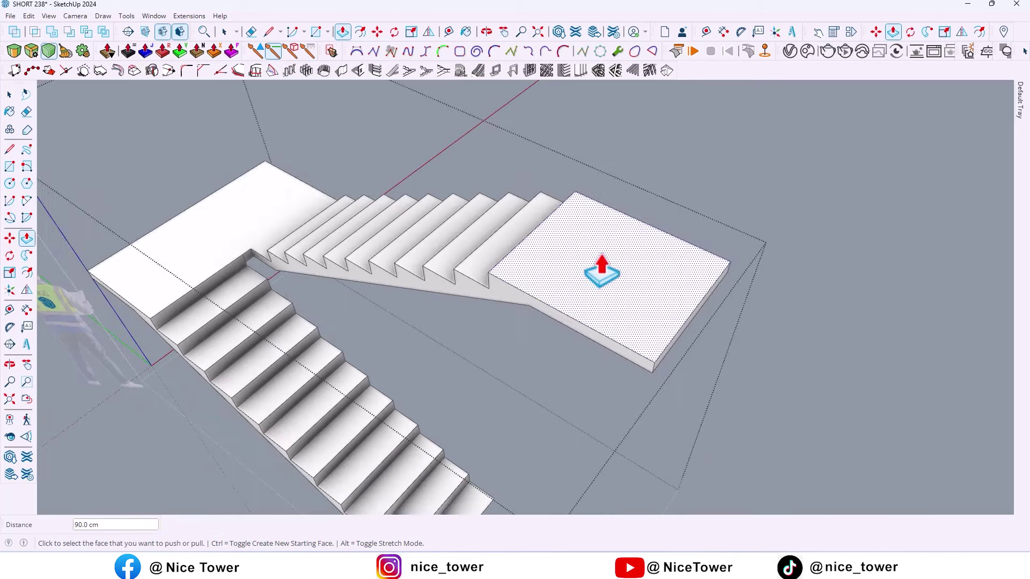
# Close the open front face under the lowest tread with a line between its bottom corners
pyautogui.moveTo(678, 463); pyautogui.dragTo(644, 375, button='middle')
pyautogui.press('space')
pyautogui.press('l')
pyautogui.scroll(10, 467, 396)
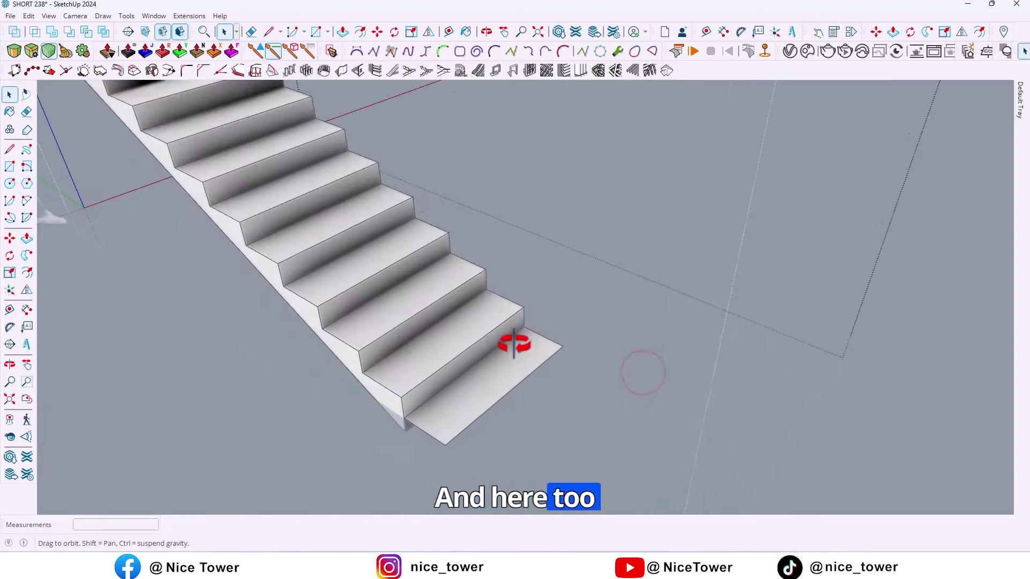
pyautogui.keyDown('shift'); pyautogui.moveTo(418, 292); pyautogui.dragTo(359, 197, button='middle'); pyautogui.keyUp('shift')
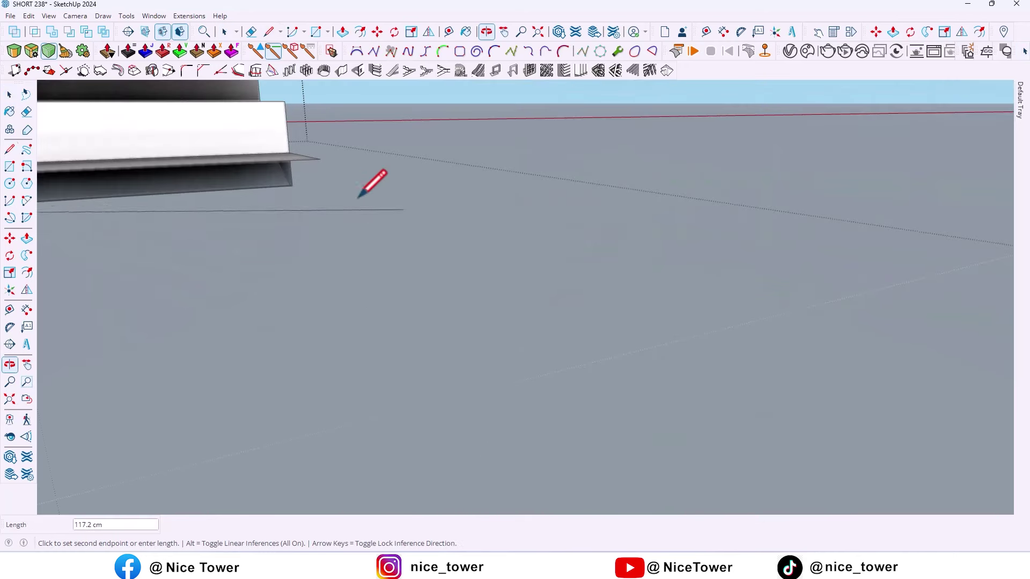
pyautogui.click(293, 185)
pyautogui.keyDown('shift'); pyautogui.moveTo(295, 275); pyautogui.dragTo(496, 281, button='middle'); pyautogui.keyUp('shift')
pyautogui.scroll(-1, 497, 280)
pyautogui.middleClick(478, 289)
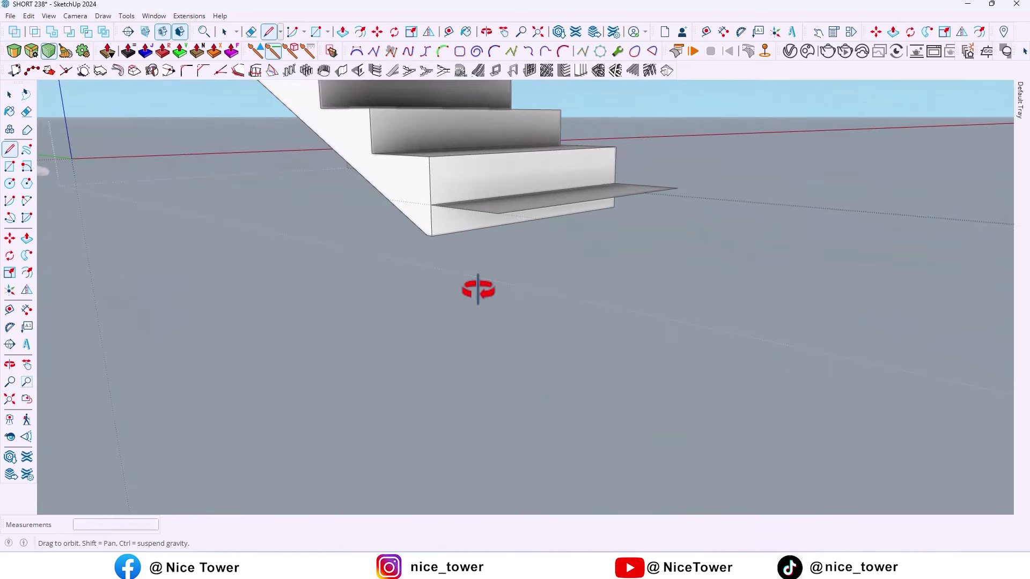
# Extrude the front face under the lowest tread 150 cm, aligning it with the end of the top landing
pyautogui.press('p')
pyautogui.click(467, 232)
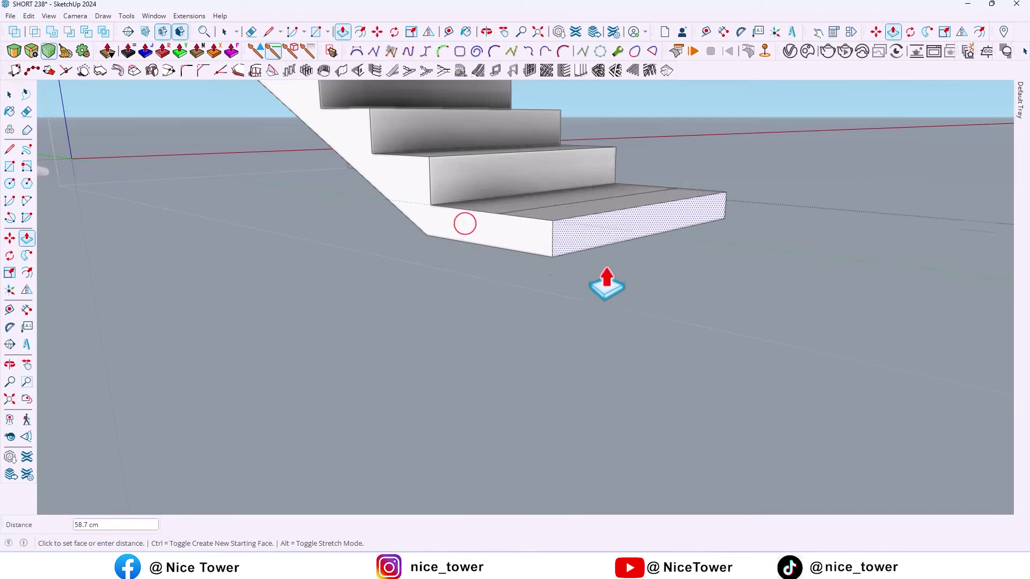
pyautogui.scroll(-3, 670, 257)
pyautogui.scroll(-2, 670, 258)
pyautogui.moveTo(670, 258); pyautogui.dragTo(671, 306, button='middle')
pyautogui.scroll(-1, 678, 231)
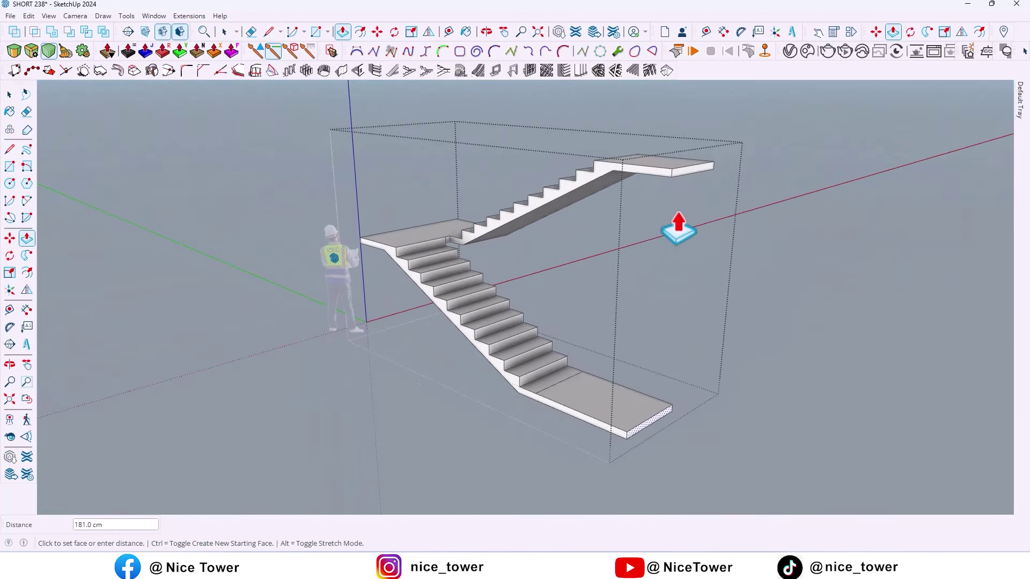
pyautogui.click(673, 172)
pyautogui.moveTo(653, 210); pyautogui.dragTo(601, 427, button='middle')
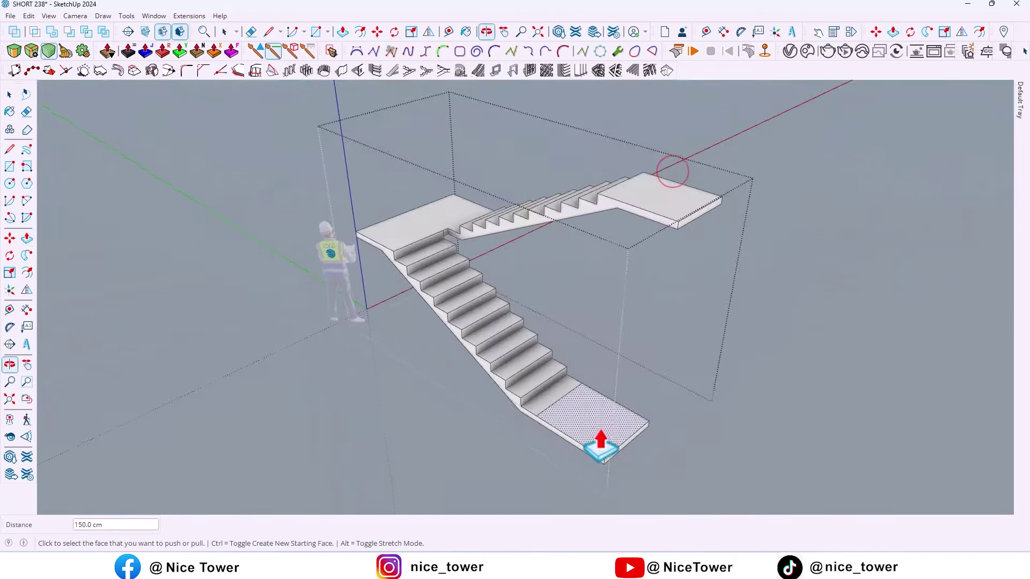
# Erase the leftover edge across the top of the bottom landing
pyautogui.scroll(3, 600, 430)
pyautogui.moveTo(550, 379)
pyautogui.keyDown('shift'); pyautogui.mouseDown(button='middle')
pyautogui.moveTo(564, 387)
pyautogui.moveTo(566, 378)
pyautogui.mouseUp(button='middle'); pyautogui.keyUp('shift')
pyautogui.scroll(2, 553, 387)
pyautogui.press('e')
pyautogui.moveTo(561, 368); pyautogui.dragTo(542, 339)
pyautogui.press('space')
pyautogui.scroll(-1, 551, 338)
pyautogui.scroll(-3, 839, 372)
# Open the staircase group and select all of its faces and edges
pyautogui.moveTo(839, 372); pyautogui.dragTo(432, 282, button='middle')
pyautogui.click(426, 283)
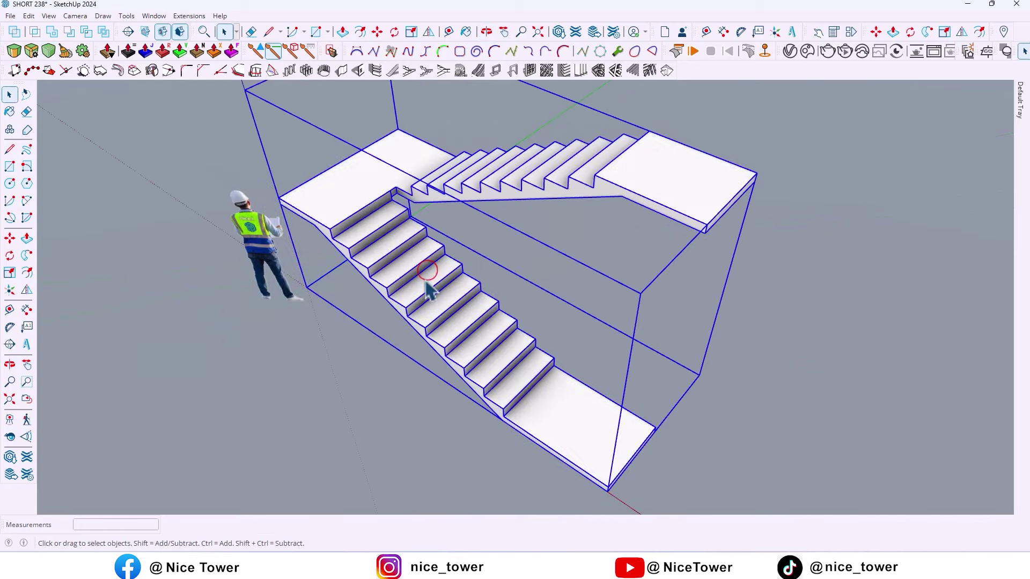
pyautogui.doubleClick(426, 290)
pyautogui.tripleClick(427, 290)
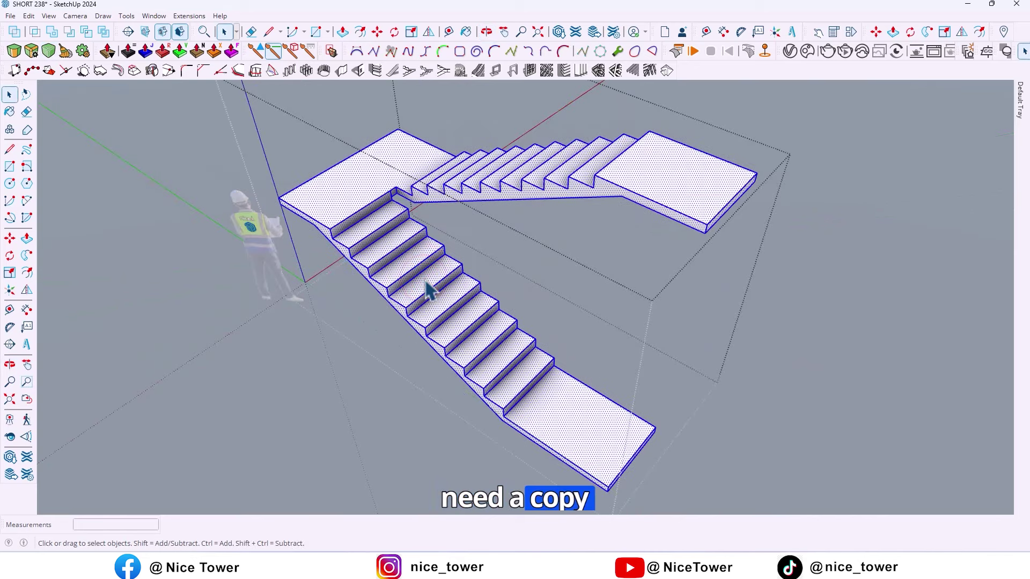
# Deselect the side faces of both flights and the undersides of the flights and middle landing
pyautogui.moveTo(490, 299); pyautogui.dragTo(499, 234, button='middle')
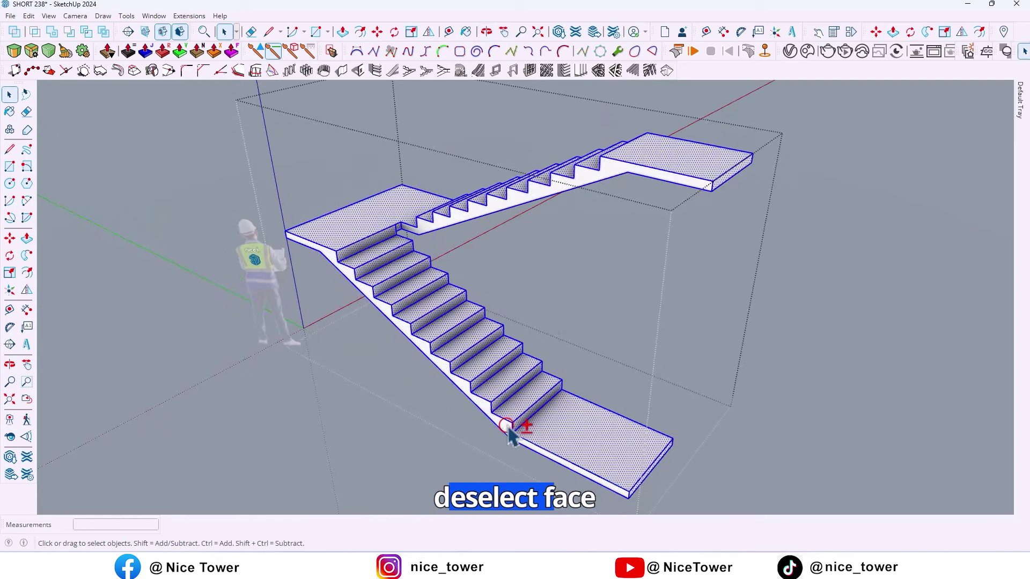
pyautogui.scroll(6, 460, 247)
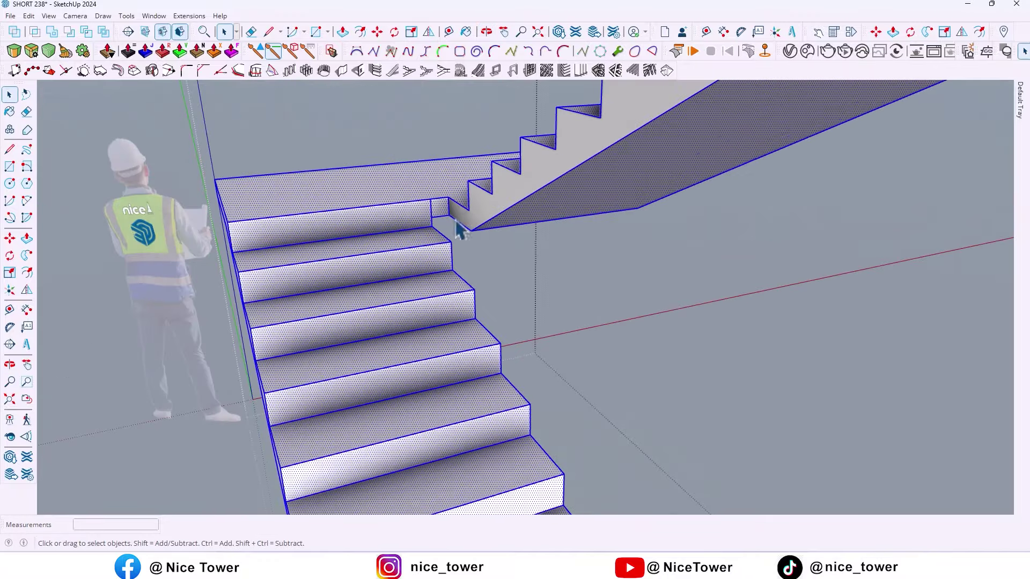
pyautogui.moveTo(640, 309); pyautogui.dragTo(615, 263, button='middle')
pyautogui.keyDown('shift'); pyautogui.click(574, 174); pyautogui.keyUp('shift')
pyautogui.moveTo(547, 257); pyautogui.dragTo(703, 187, button='middle')
pyautogui.keyDown('shift'); pyautogui.click(499, 191); pyautogui.keyUp('shift')
pyautogui.keyDown('shift'); pyautogui.click(441, 196); pyautogui.keyUp('shift')
# Deselect the undersides of the top and bottom landings and the remaining outer side faces
pyautogui.scroll(-3, 472, 215)
pyautogui.scroll(-3, 474, 219)
pyautogui.moveTo(477, 226); pyautogui.dragTo(536, 196, button='middle')
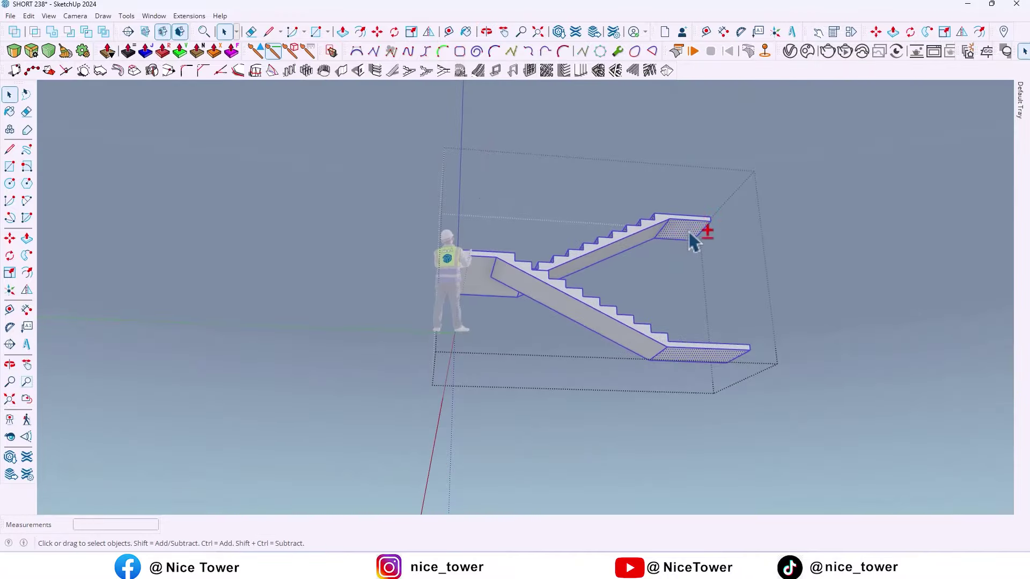
pyautogui.keyDown('shift'); pyautogui.click(702, 356); pyautogui.keyUp('shift')
pyautogui.moveTo(702, 356); pyautogui.dragTo(563, 428, button='middle')
pyautogui.moveTo(912, 140); pyautogui.dragTo(751, 238, button='middle')
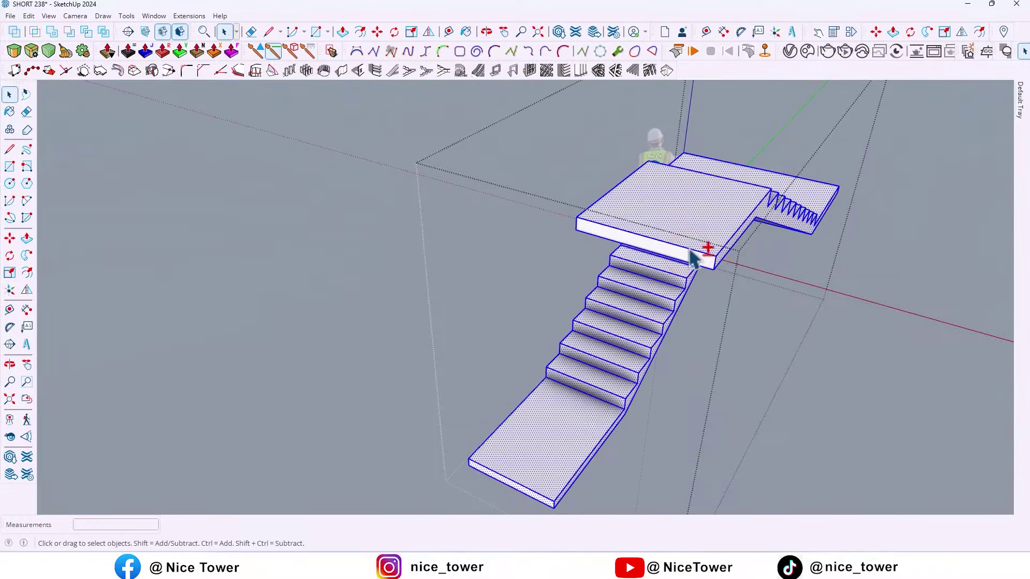
pyautogui.scroll(-3, 692, 257)
pyautogui.moveTo(633, 227)
pyautogui.mouseDown(button='middle')
pyautogui.moveTo(621, 322)
pyautogui.moveTo(683, 207)
pyautogui.moveTo(585, 257)
pyautogui.mouseUp(button='middle')
pyautogui.scroll(3, 585, 257)
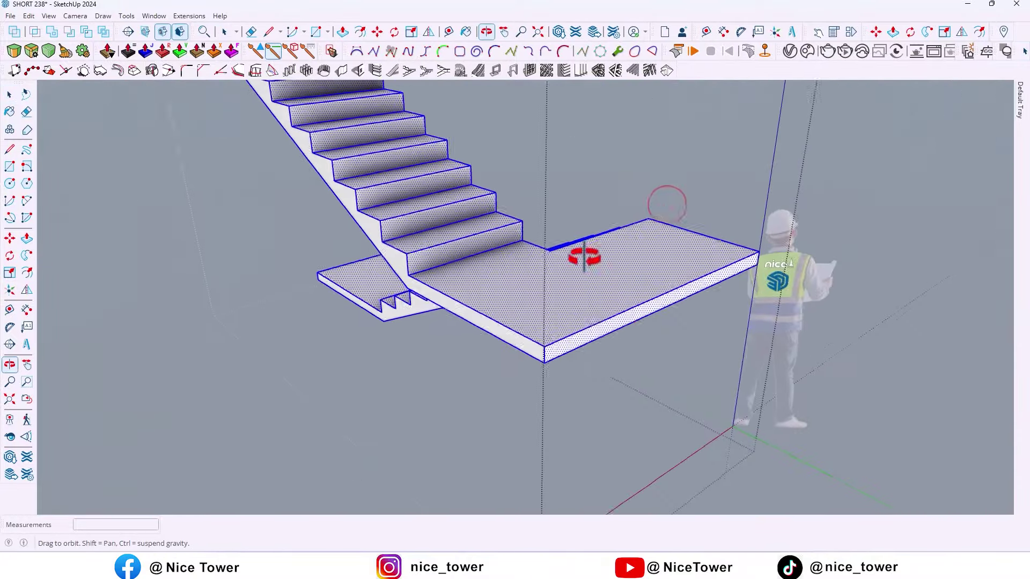
# Copy the selected tread, riser and landing surfaces and close the staircase group
pyautogui.scroll(-5, 585, 258)
pyautogui.press('space')
pyautogui.moveTo(685, 334)
pyautogui.mouseDown(button='middle')
pyautogui.moveTo(586, 291)
pyautogui.moveTo(619, 317)
pyautogui.moveTo(559, 345)
pyautogui.mouseUp(button='middle')
pyautogui.scroll(2, 585, 344)
pyautogui.click(809, 400)
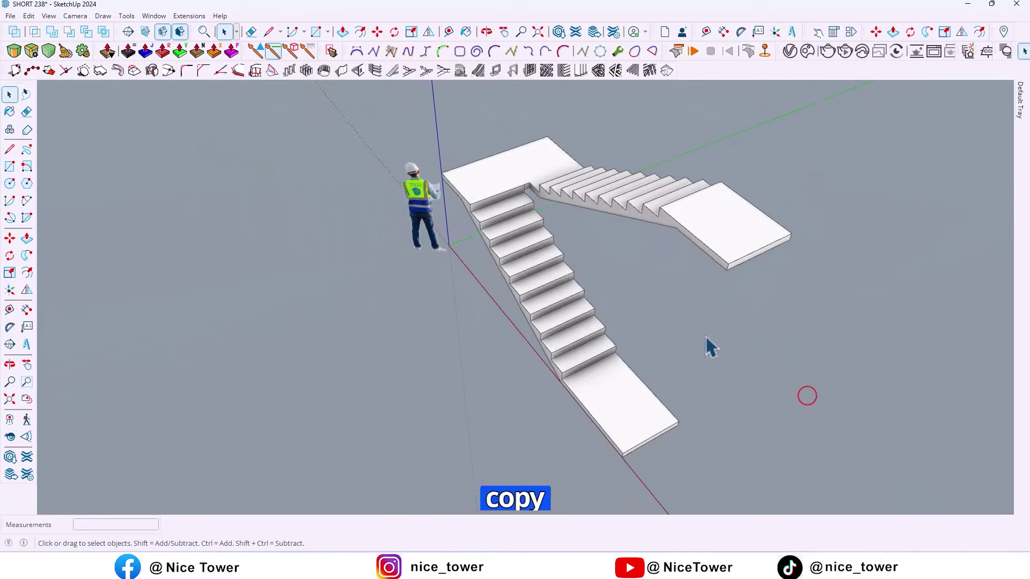
# Clear the selection and paste the copied walking surfaces in place outside the staircase group
pyautogui.moveTo(708, 345); pyautogui.dragTo(512, 307, button='middle')
pyautogui.click(538, 293)
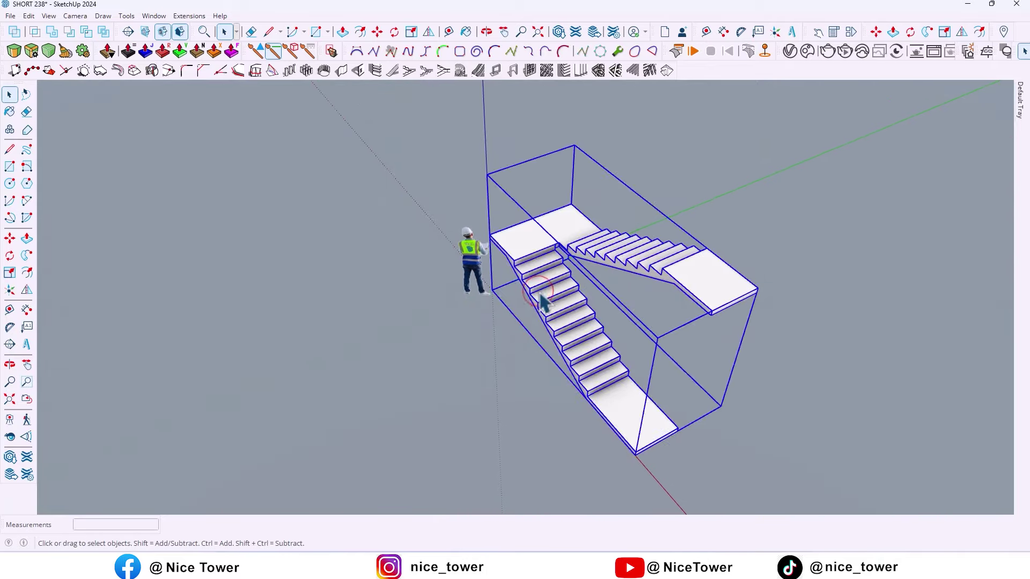
pyautogui.click(173, 222)
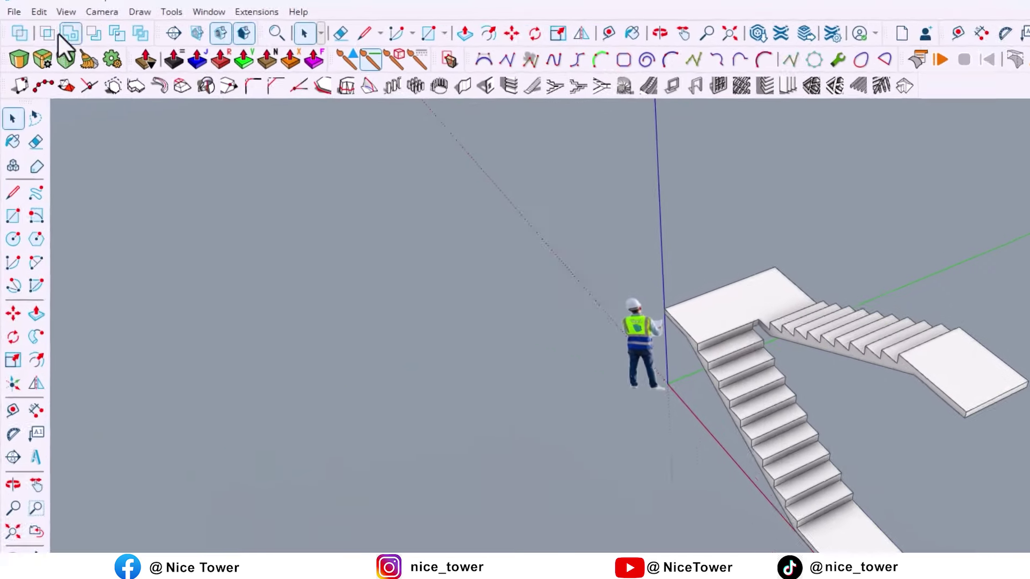
pyautogui.click(48, 9)
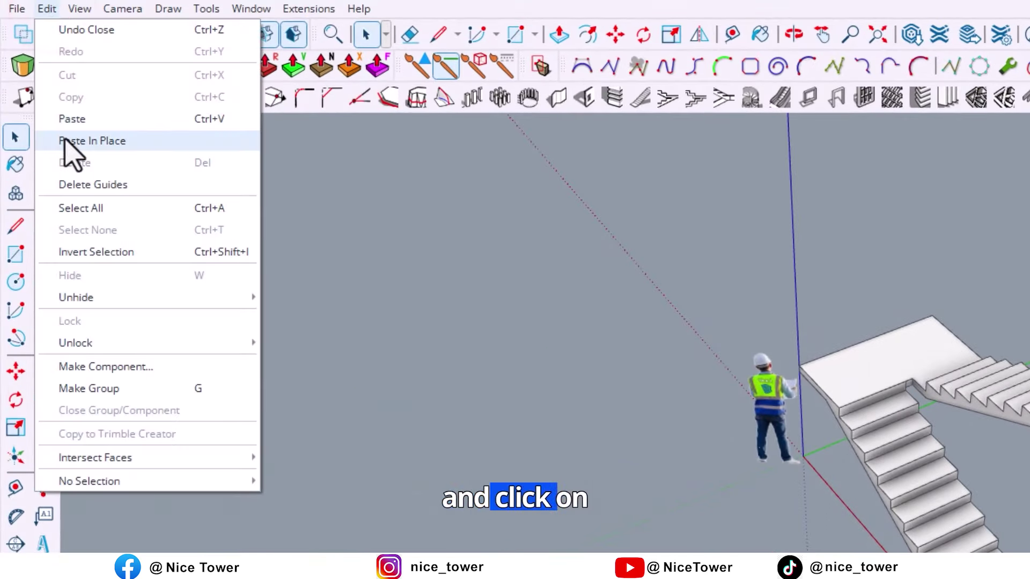
pyautogui.click(149, 140)
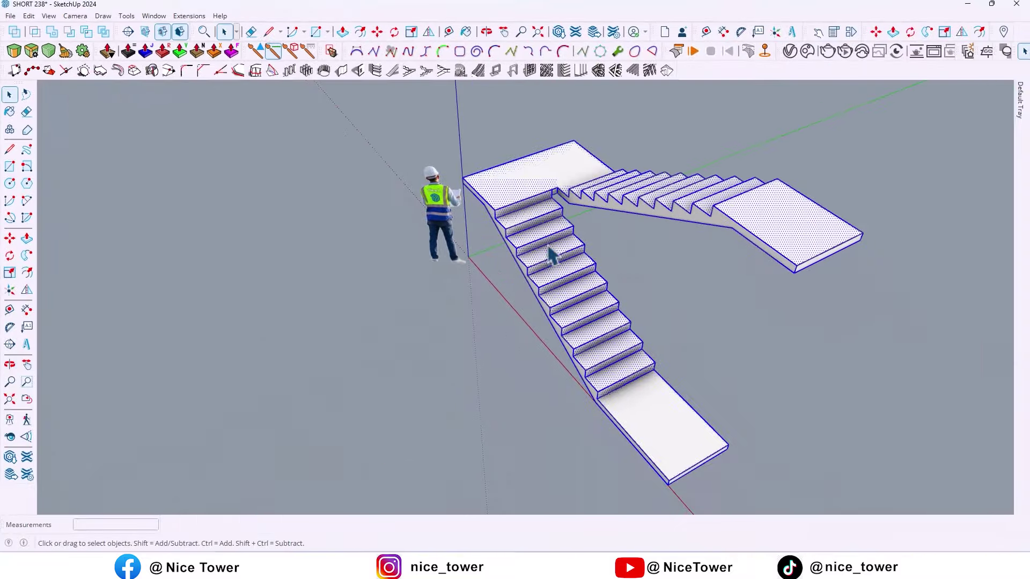
# Select the upper flight's pasted surfaces with the top landing and scale their width to about 0.70 along the green axis
pyautogui.moveTo(553, 256); pyautogui.dragTo(501, 351, button='middle')
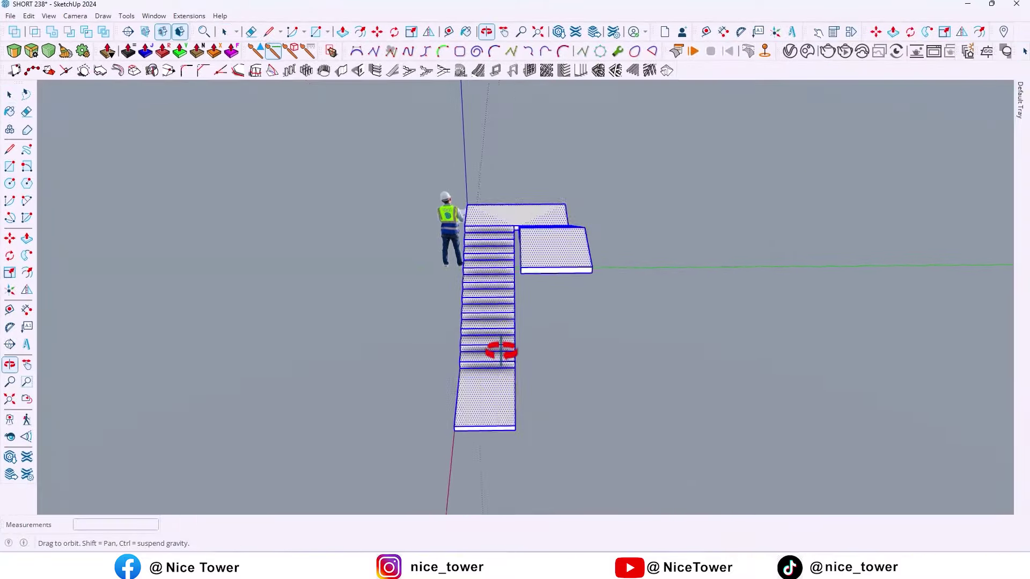
pyautogui.moveTo(516, 148); pyautogui.dragTo(632, 306)
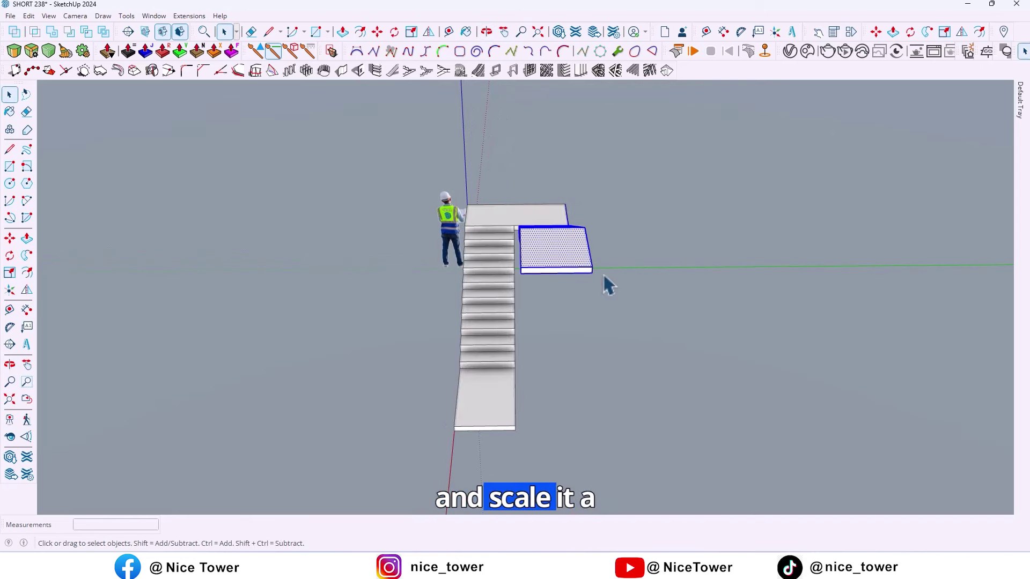
pyautogui.moveTo(595, 220); pyautogui.dragTo(582, 352, button='middle')
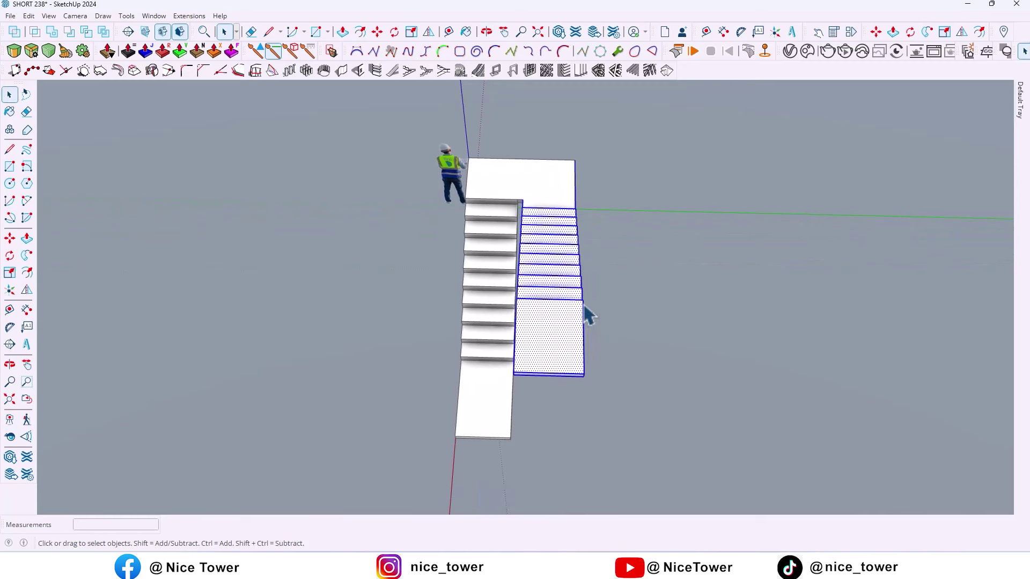
pyautogui.press('s')
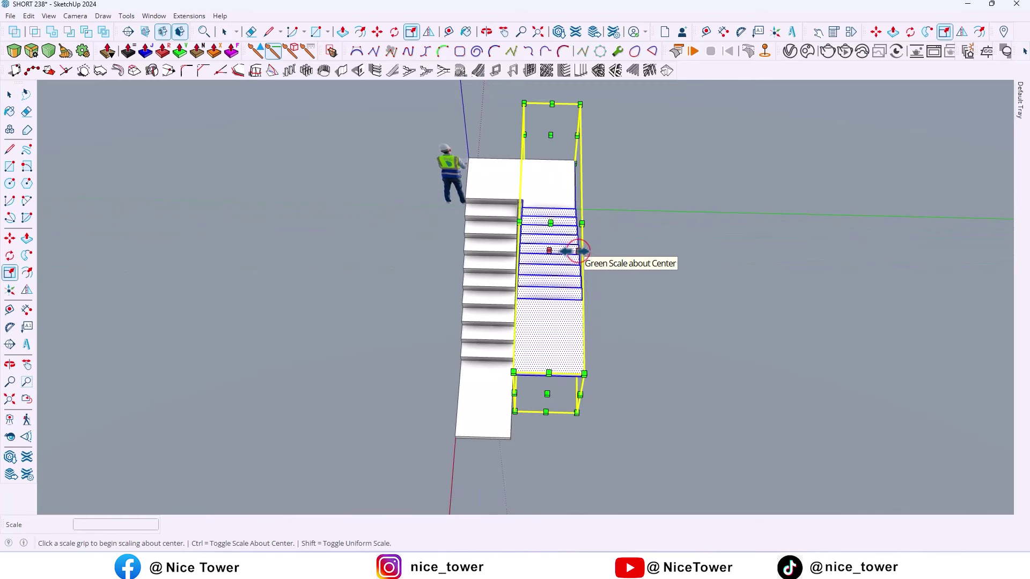
pyautogui.click(581, 251)
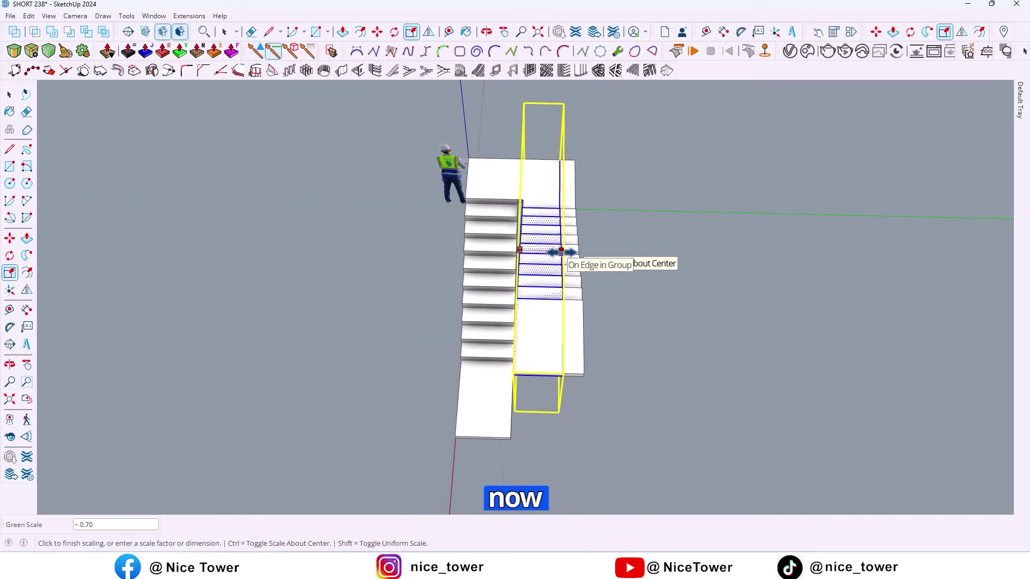
pyautogui.click(561, 253)
# Move the narrowed upper-flight surfaces about 15 cm sideways to centre them on the flight
pyautogui.press('m')
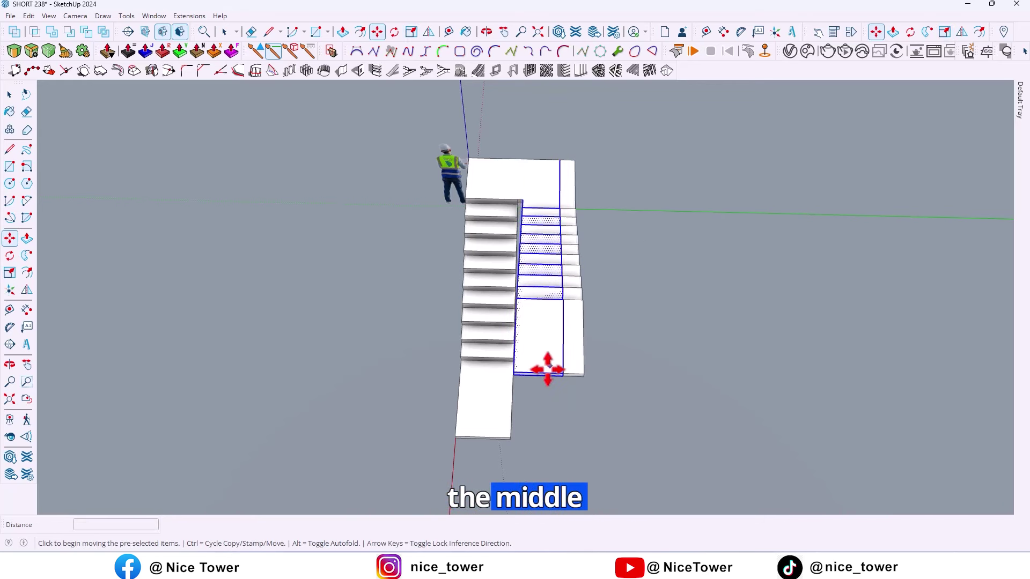
pyautogui.click(537, 372)
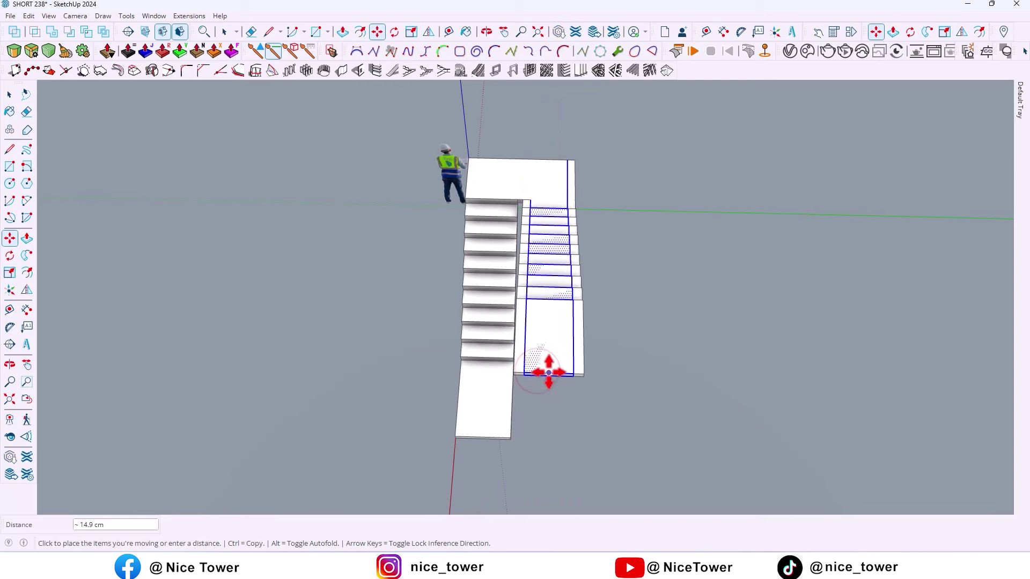
pyautogui.keyDown('shift'); pyautogui.moveTo(556, 412); pyautogui.dragTo(600, 395, button='middle'); pyautogui.keyUp('shift')
# Scale the lower flight's pasted surfaces to 0.70 of their width and move them 15 cm sideways to the flight's midpoint
pyautogui.press('space')
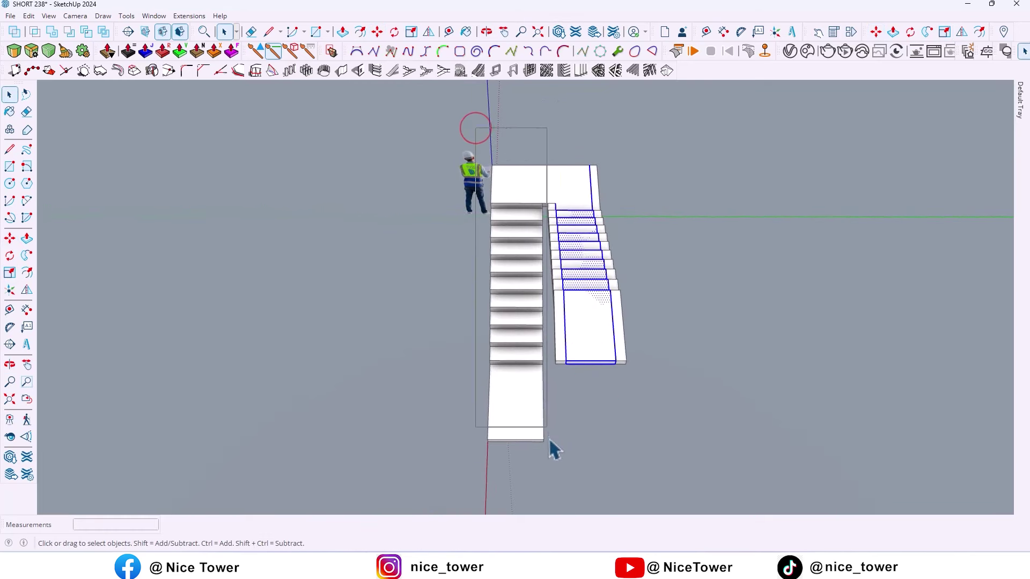
pyautogui.click(549, 474)
pyautogui.press('s')
pyautogui.moveTo(490, 295); pyautogui.dragTo(496, 297)
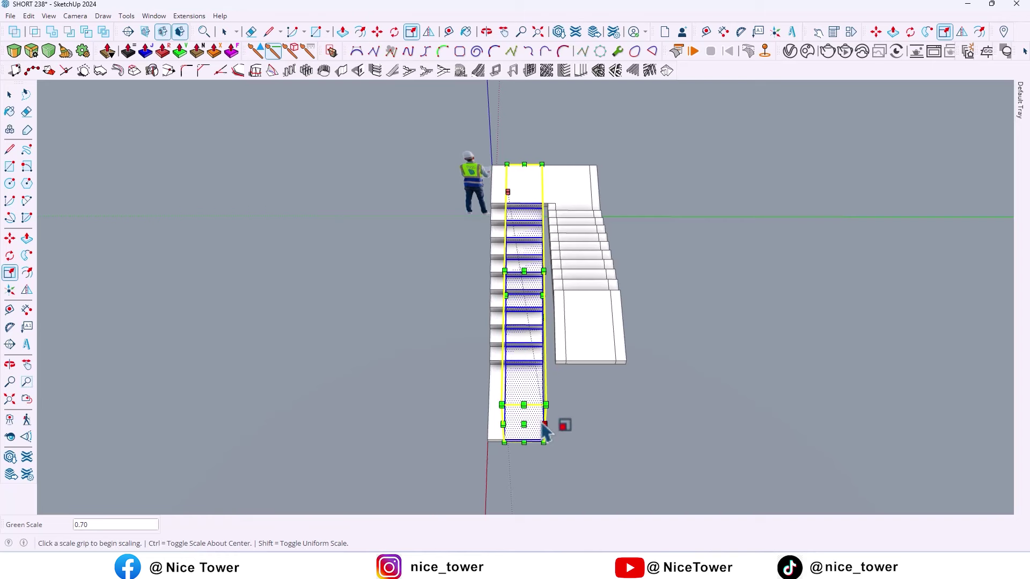
pyautogui.press('m')
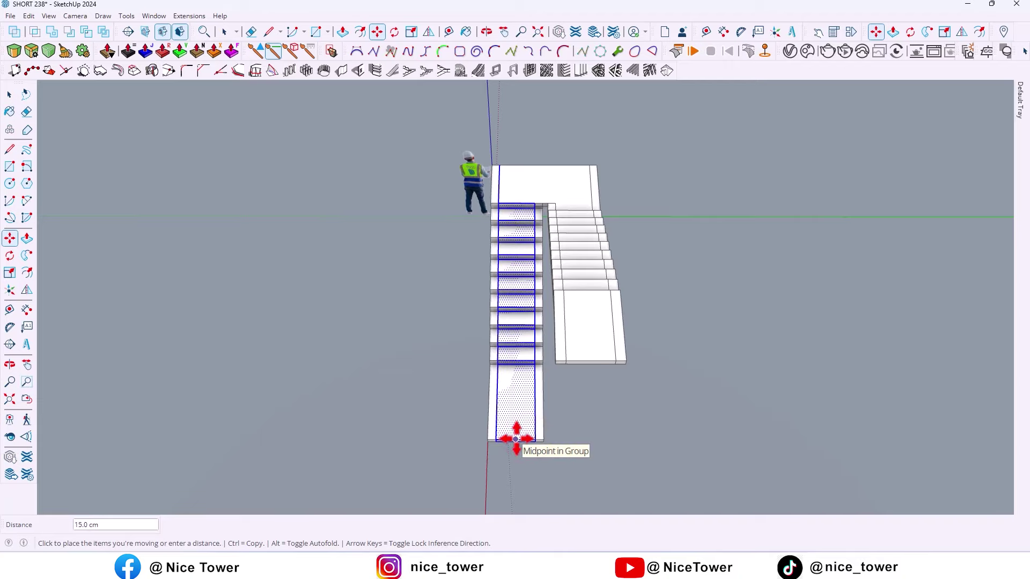
pyautogui.click(516, 439)
# Draw a rectangle 15 cm deep at the middle landing's inner edge, bridging the gap between the two narrowed flight runners
pyautogui.moveTo(594, 237); pyautogui.dragTo(459, 295, button='middle')
pyautogui.press('r')
pyautogui.click(454, 312)
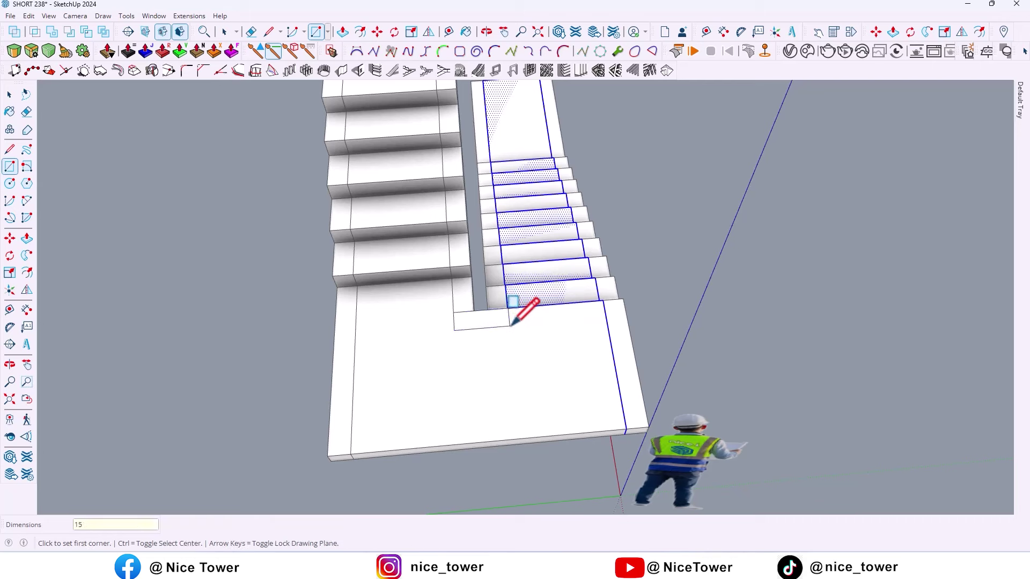
# Copy the middle landing's outer edge 15 cm inward and erase the surplus border lines beyond it
pyautogui.press('space')
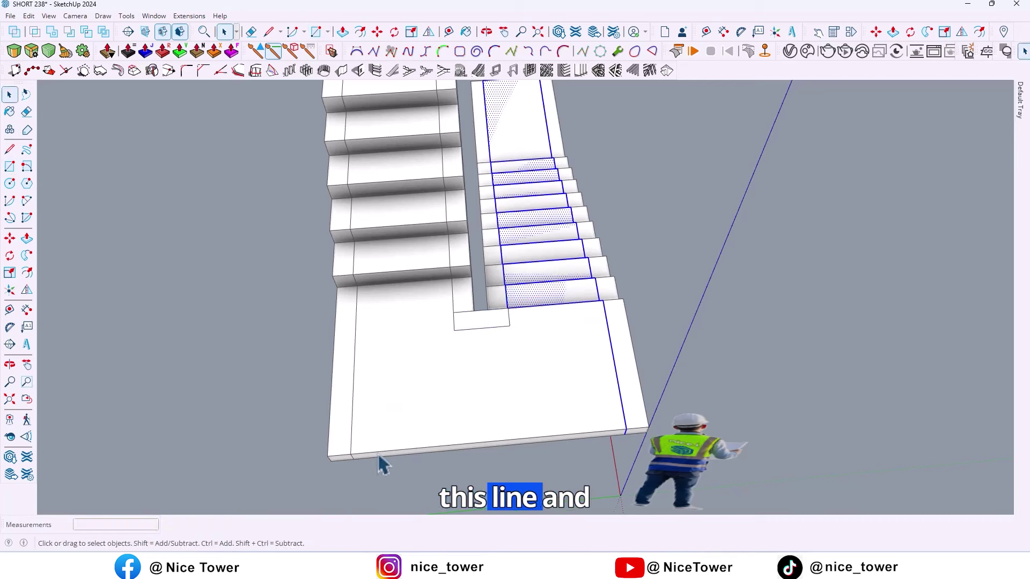
pyautogui.click(377, 452)
pyautogui.press('m')
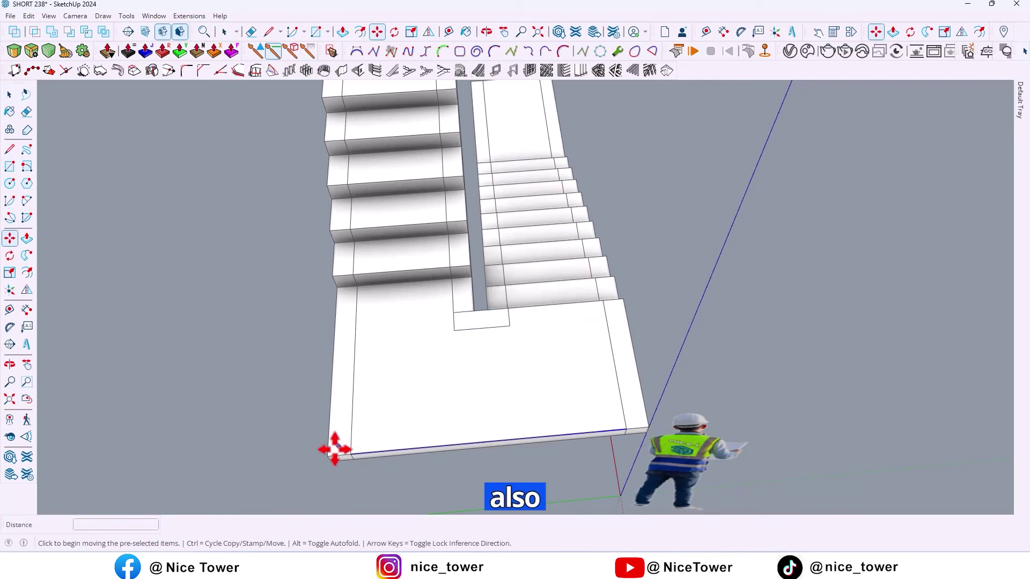
pyautogui.press('ctrl')
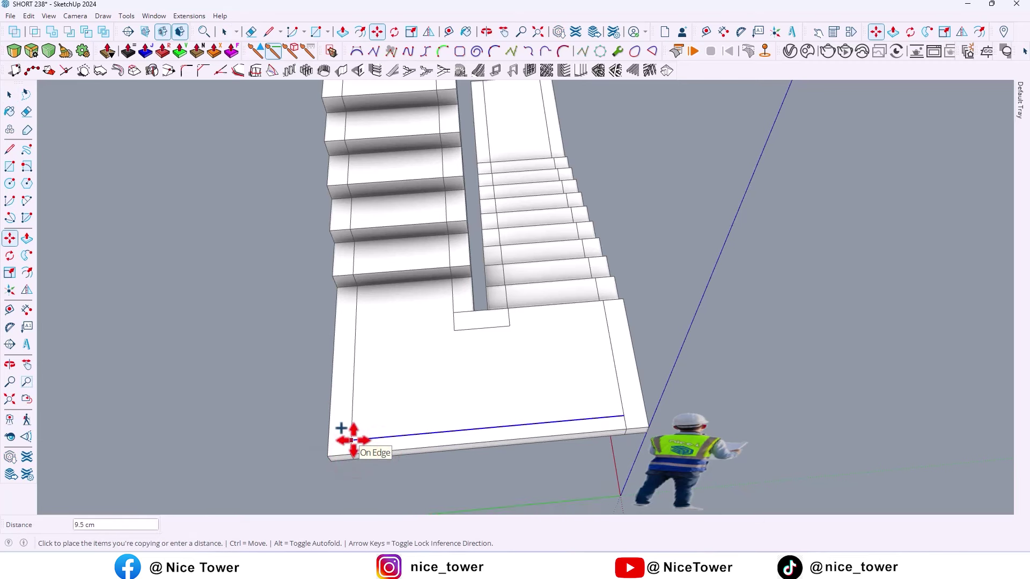
pyautogui.write('15')
pyautogui.press('Return')
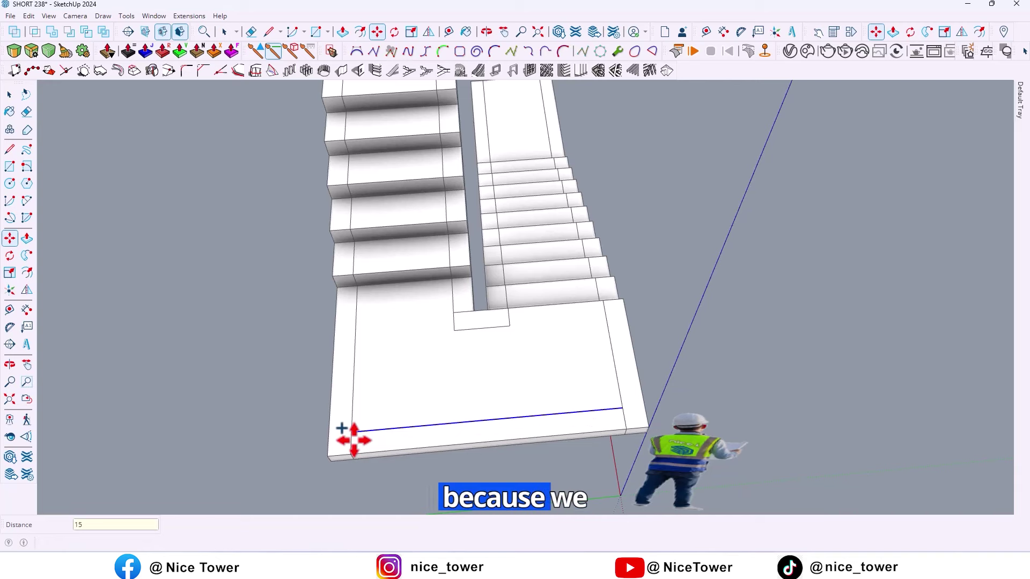
pyautogui.press('e')
pyautogui.click(354, 444)
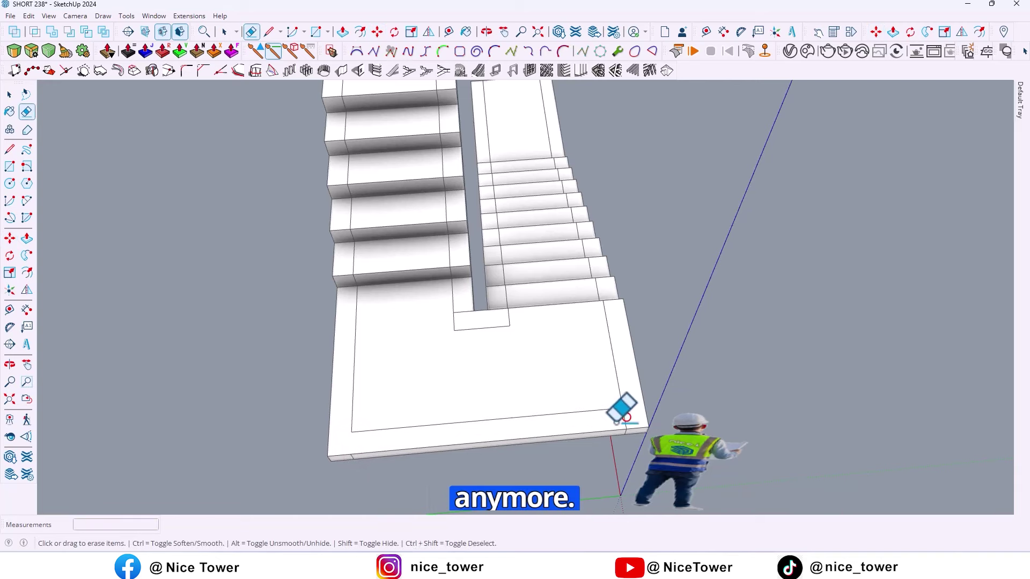
# Check the connected runner surfaces by selecting them, and hide the staircase group
pyautogui.moveTo(510, 423)
pyautogui.mouseDown(button='middle')
pyautogui.moveTo(477, 432)
pyautogui.moveTo(559, 432)
pyautogui.moveTo(532, 371)
pyautogui.moveTo(581, 408)
pyautogui.moveTo(487, 416)
pyautogui.moveTo(483, 429)
pyautogui.moveTo(876, 349)
pyautogui.moveTo(681, 418)
pyautogui.moveTo(754, 349)
pyautogui.moveTo(613, 375)
pyautogui.mouseUp(button='middle')
pyautogui.scroll(2, 527, 361)
pyautogui.scroll(-5, 487, 416)
pyautogui.press('space')
pyautogui.tripleClick(470, 427)
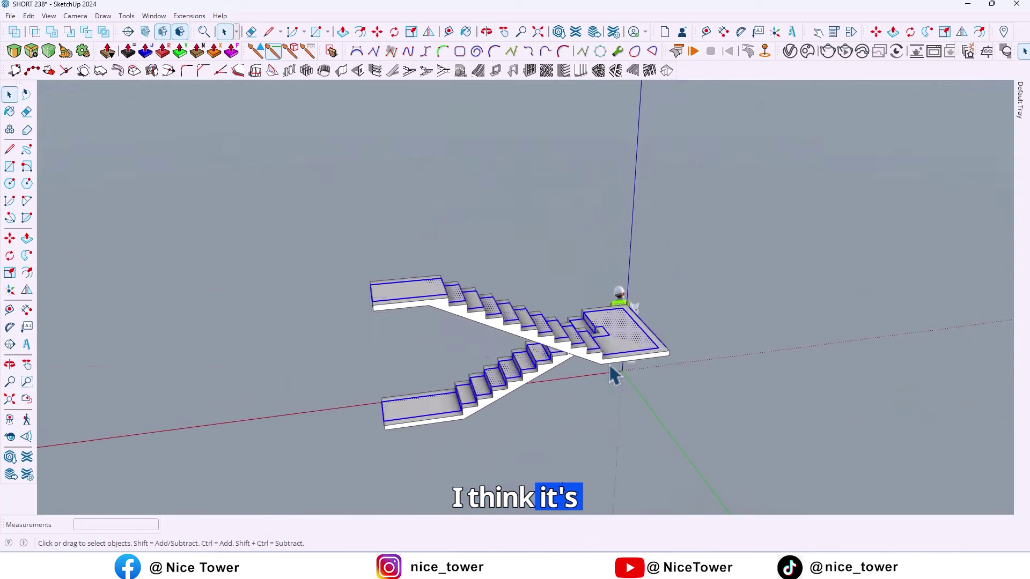
pyautogui.scroll(2, 605, 368)
pyautogui.click(590, 365)
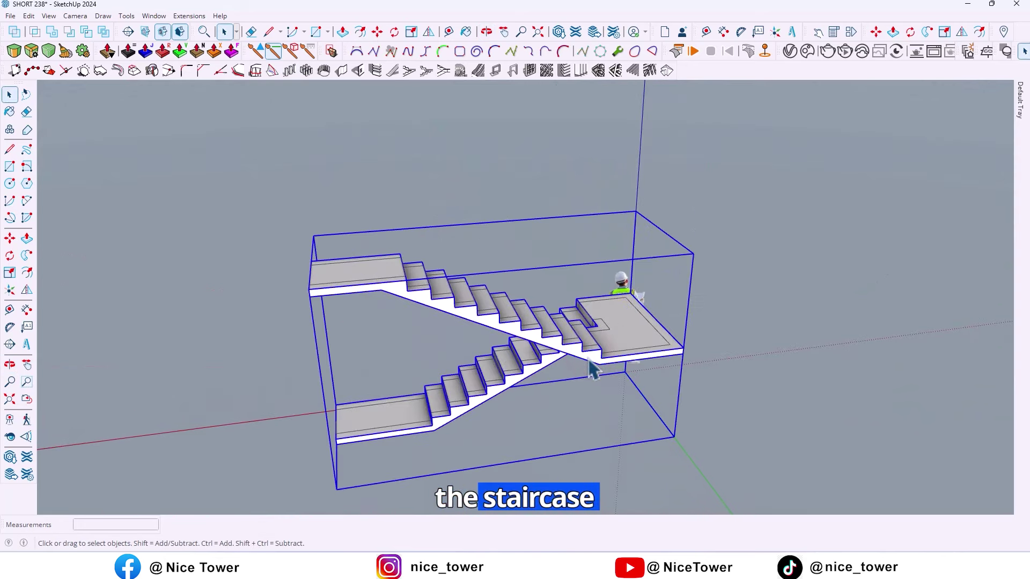
pyautogui.press('h')
# Delete stray edges beneath the runner near the junction of the flights and the middle landing
pyautogui.scroll(2, 611, 376)
pyautogui.moveTo(612, 376); pyautogui.dragTo(506, 295, button='middle')
pyautogui.scroll(5, 576, 306)
pyautogui.moveTo(577, 305); pyautogui.dragTo(552, 251, button='middle')
pyautogui.moveTo(680, 294); pyautogui.dragTo(637, 275)
pyautogui.press('Delete')
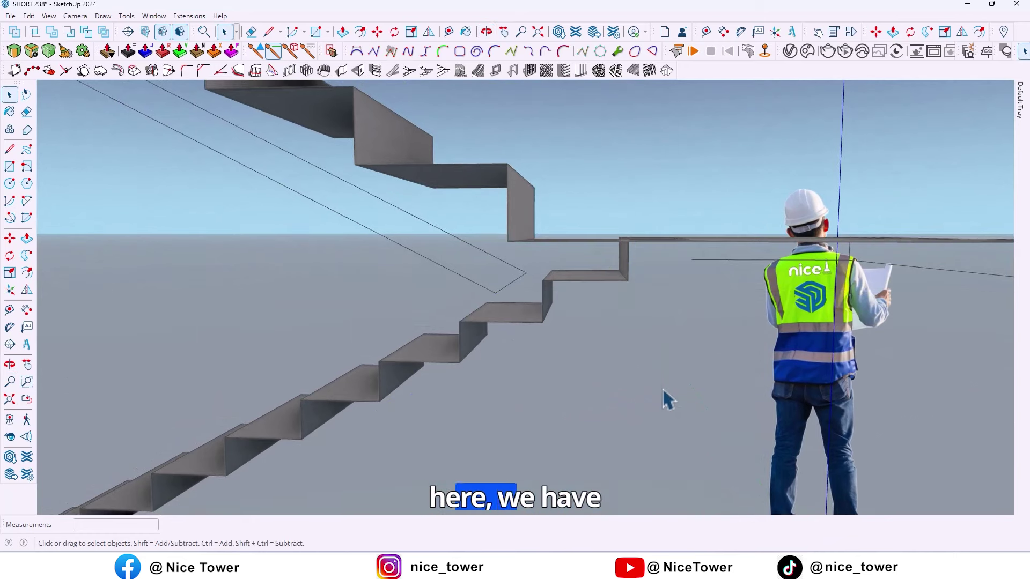
# Delete the leftover edges beneath the landings and flights and the small rectangular face at the middle landing's inner corner
pyautogui.moveTo(667, 384); pyautogui.dragTo(480, 377, button='middle')
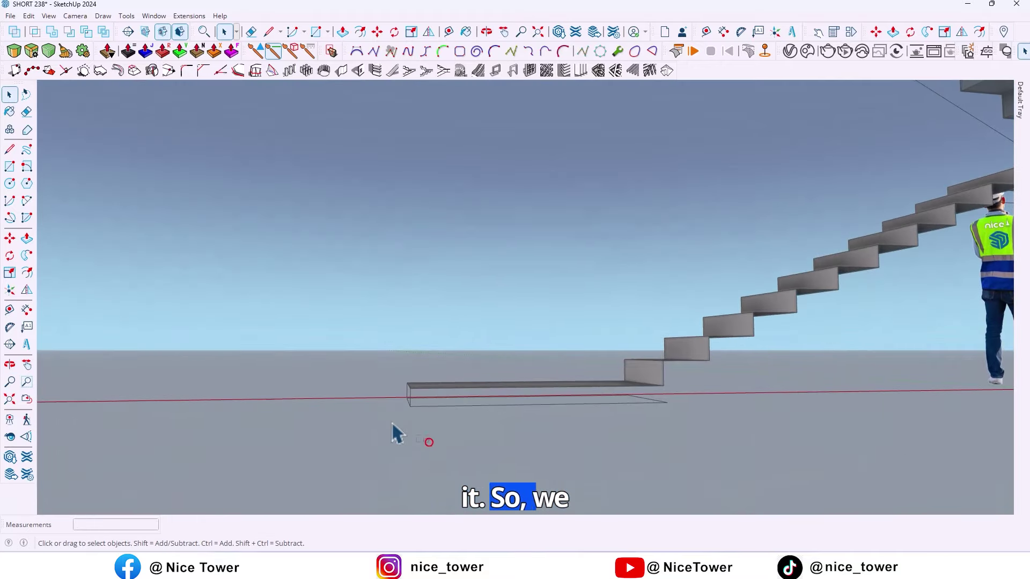
pyautogui.moveTo(380, 398); pyautogui.dragTo(378, 397)
pyautogui.moveTo(506, 459); pyautogui.dragTo(350, 321, button='middle')
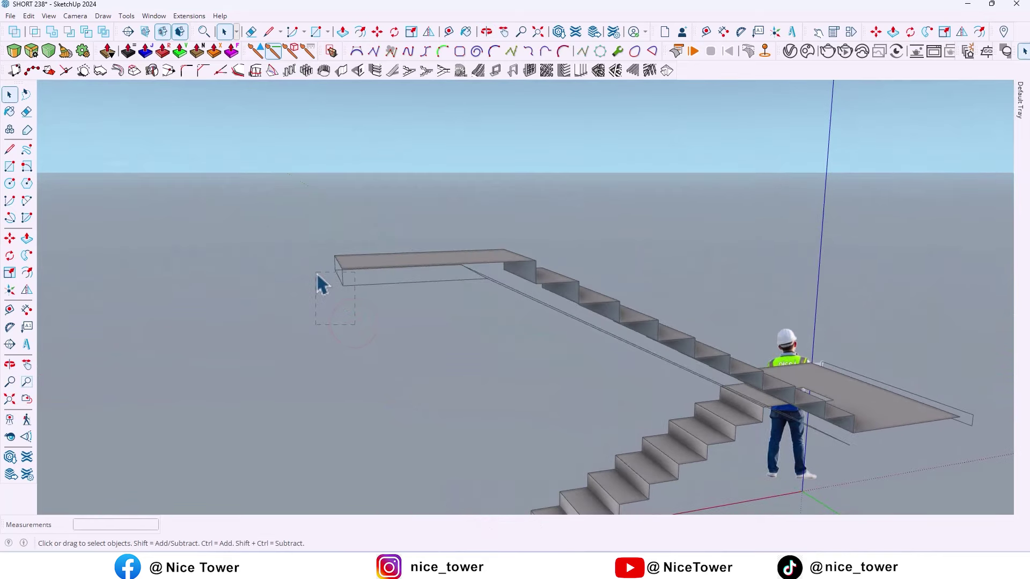
pyautogui.moveTo(321, 285); pyautogui.dragTo(320, 283)
pyautogui.moveTo(322, 287); pyautogui.dragTo(396, 335, button='middle')
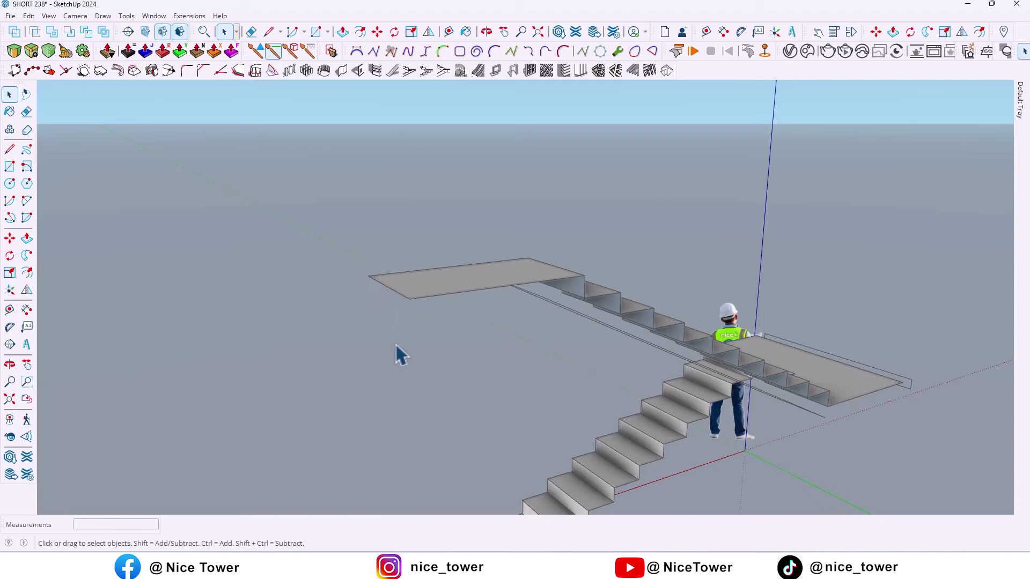
pyautogui.moveTo(396, 345); pyautogui.dragTo(371, 361, button='middle')
pyautogui.scroll(-3, 371, 361)
pyautogui.scroll(3, 538, 307)
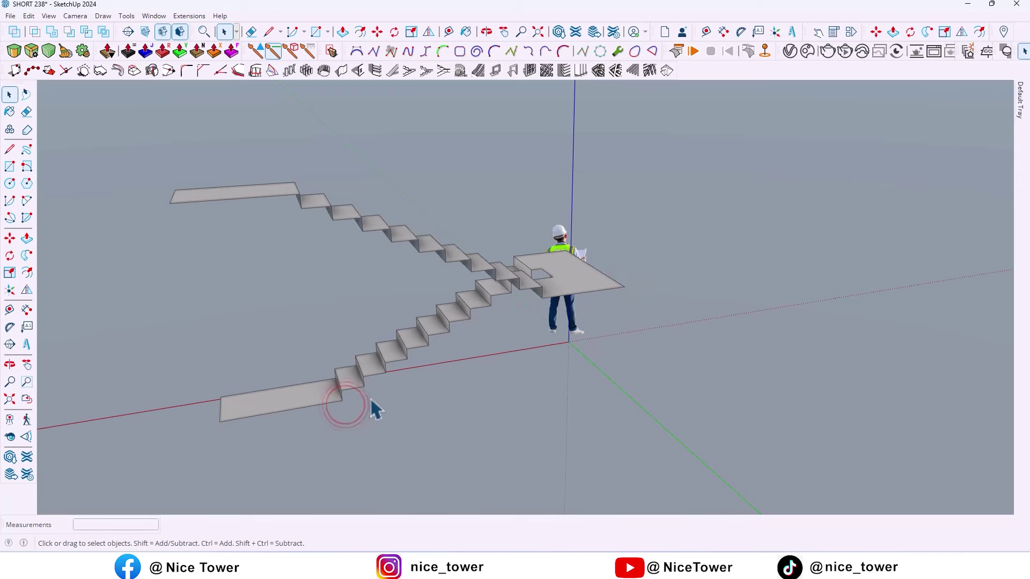
# Unhide the staircase group and select all connected faces of the carpet runner
pyautogui.moveTo(375, 410); pyautogui.dragTo(529, 297, button='middle')
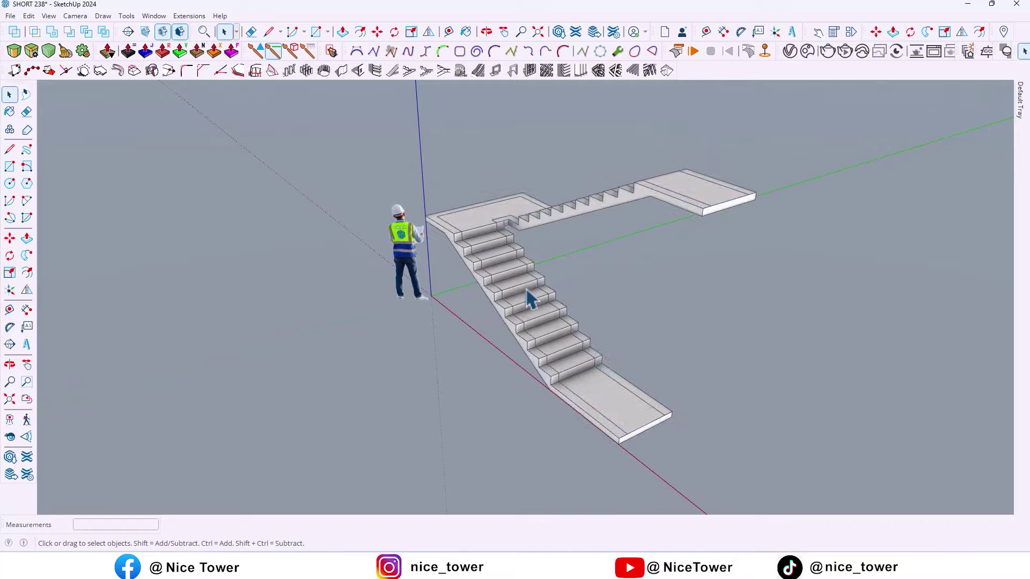
pyautogui.scroll(3, 525, 296)
pyautogui.moveTo(522, 299); pyautogui.dragTo(485, 291, button='middle')
pyautogui.click(513, 274)
pyautogui.tripleClick(514, 276)
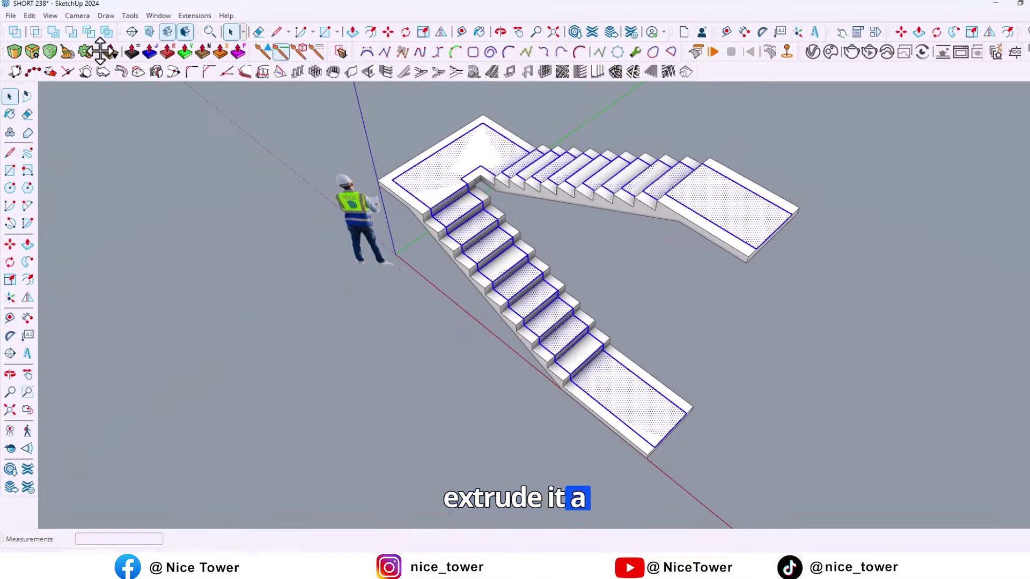
# Thicken the selected runner surfaces with Joint Push Pull using an offset of -2.0 cm
pyautogui.moveTo(97, 51); pyautogui.dragTo(109, 140)
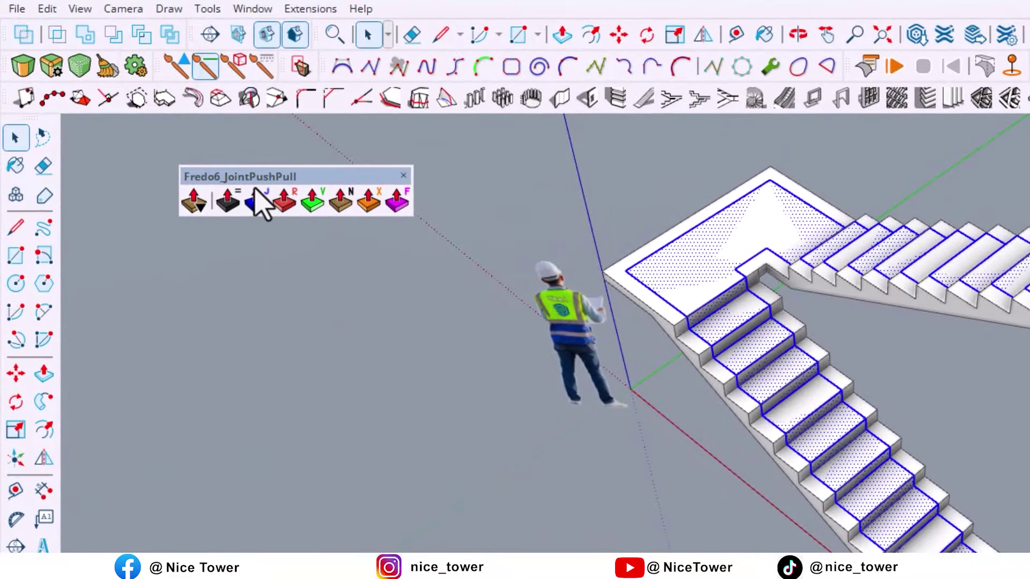
pyautogui.click(257, 201)
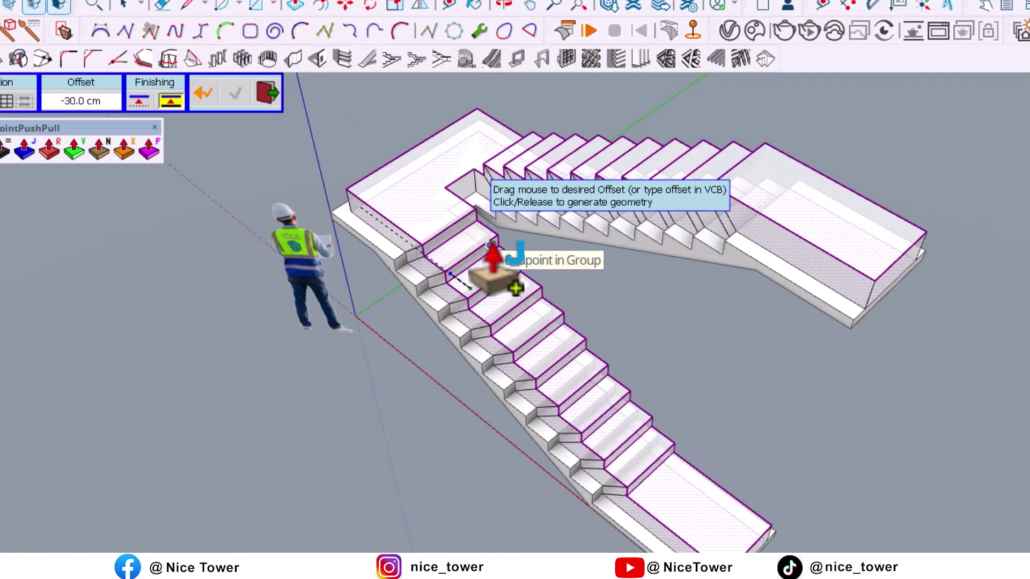
pyautogui.moveTo(515, 288); pyautogui.dragTo(513, 287)
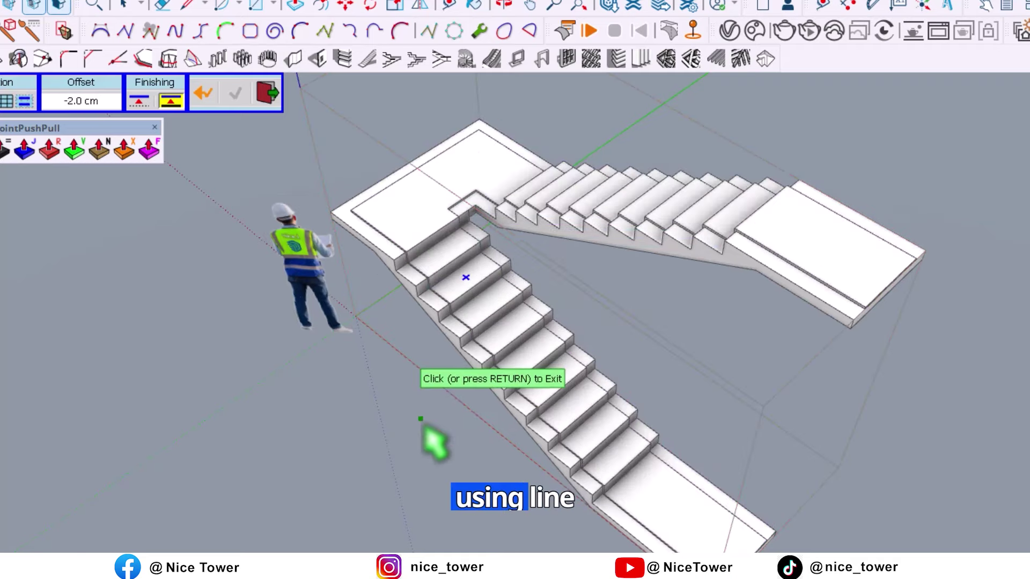
pyautogui.click(424, 422)
pyautogui.click(423, 422)
# Draw two diagonal lines on the middle landing's runner, joining its outer corners to the corners of the inner notch
pyautogui.scroll(3, 477, 268)
pyautogui.moveTo(437, 309); pyautogui.dragTo(571, 315, button='middle')
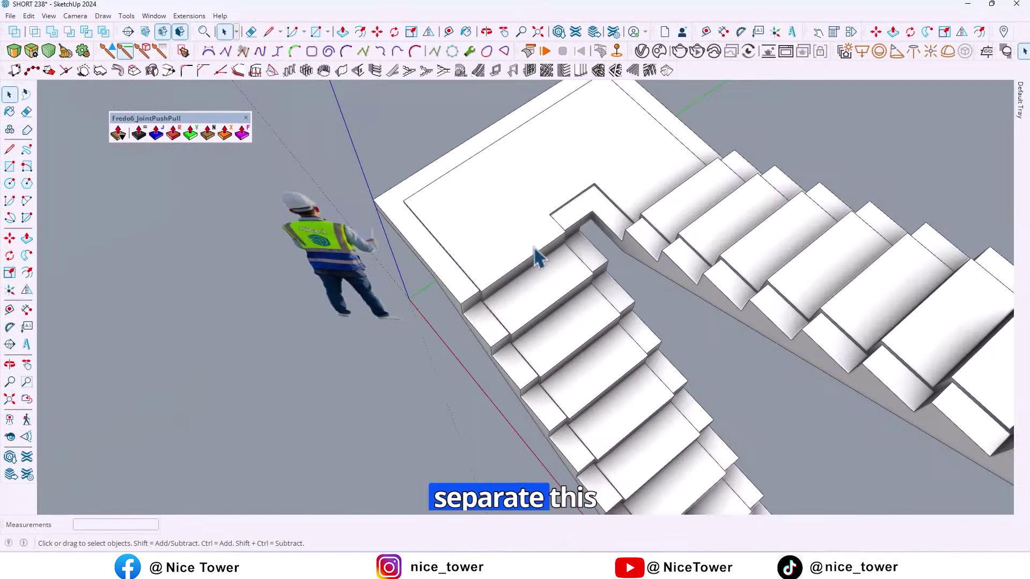
pyautogui.click(550, 215)
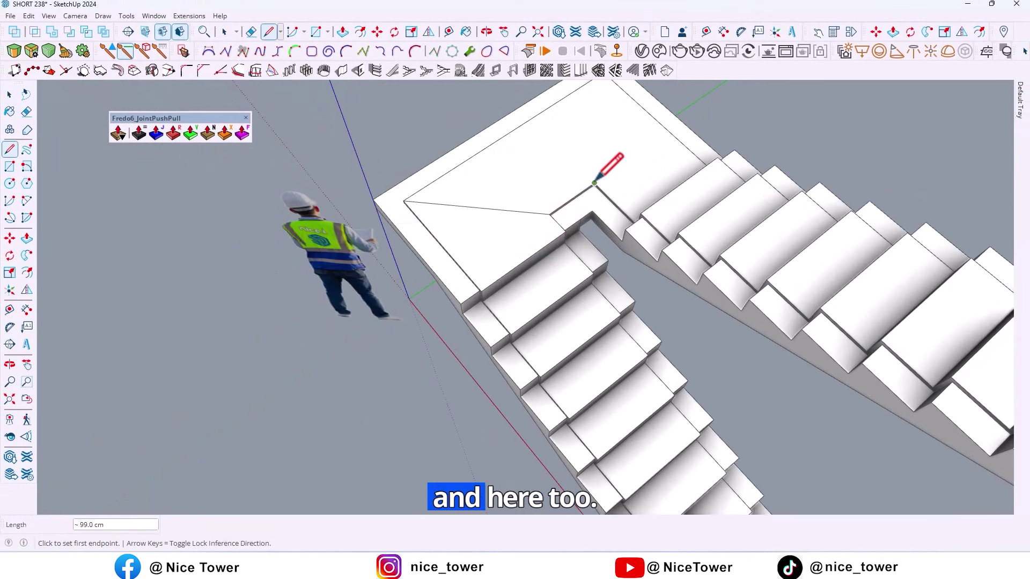
pyautogui.keyDown('shift'); pyautogui.moveTo(609, 83); pyautogui.dragTo(603, 134, button='middle'); pyautogui.keyUp('shift')
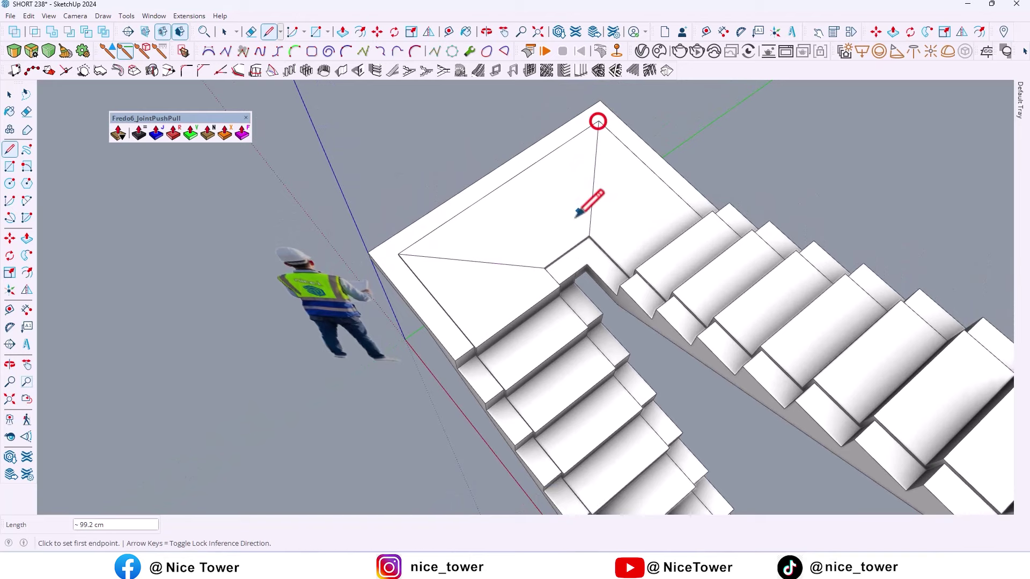
# Select the patterned carpet sample lying beside the staircase and dock the Joint Push Pull toolbar with the other toolbars
pyautogui.scroll(-2, 580, 212)
pyautogui.press('space')
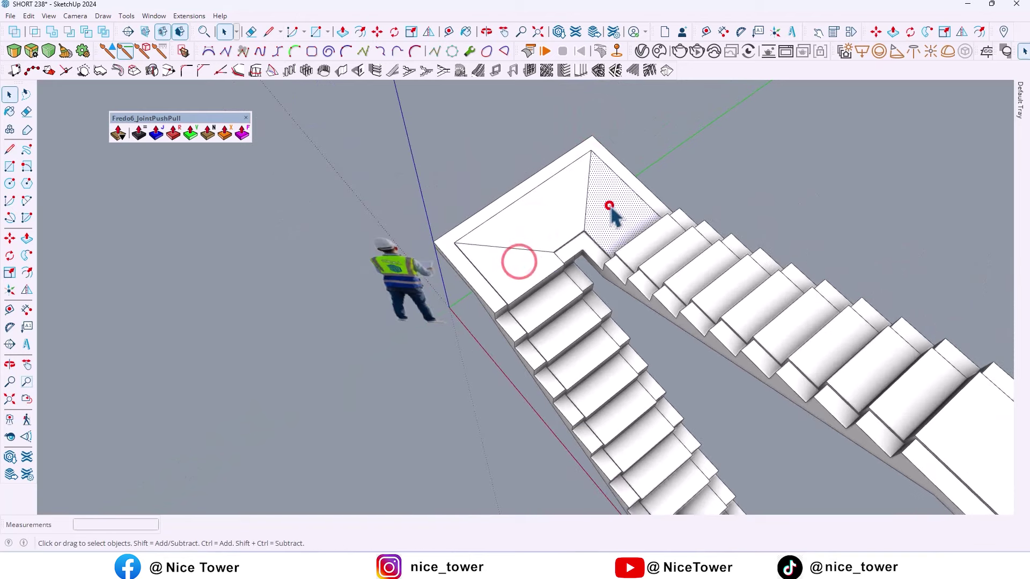
pyautogui.moveTo(611, 210); pyautogui.dragTo(701, 287, button='middle')
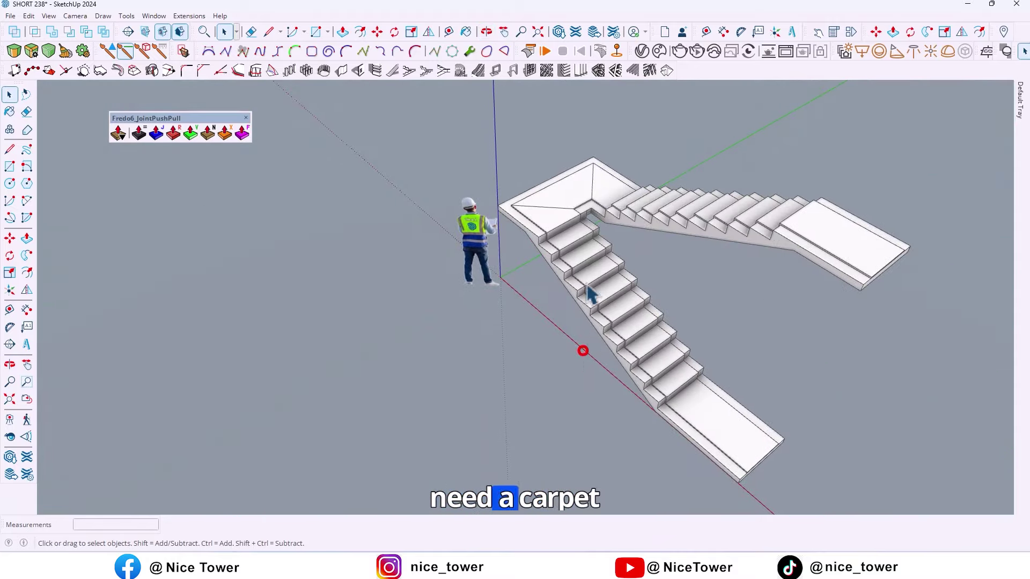
pyautogui.scroll(5, 589, 294)
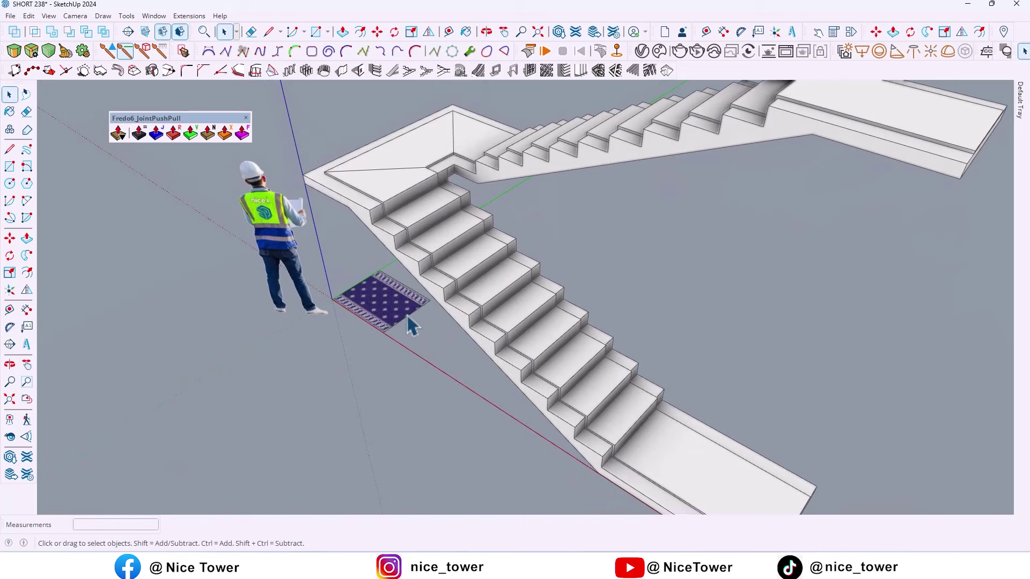
pyautogui.scroll(2, 397, 314)
pyautogui.click(376, 310)
pyautogui.moveTo(375, 310); pyautogui.dragTo(450, 338, button='middle')
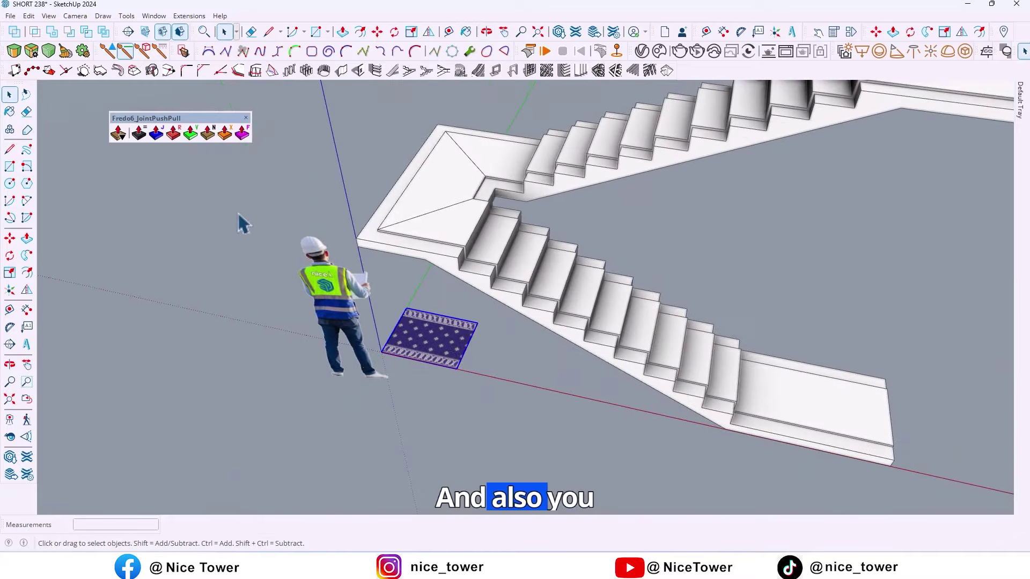
pyautogui.moveTo(175, 121); pyautogui.dragTo(193, 35)
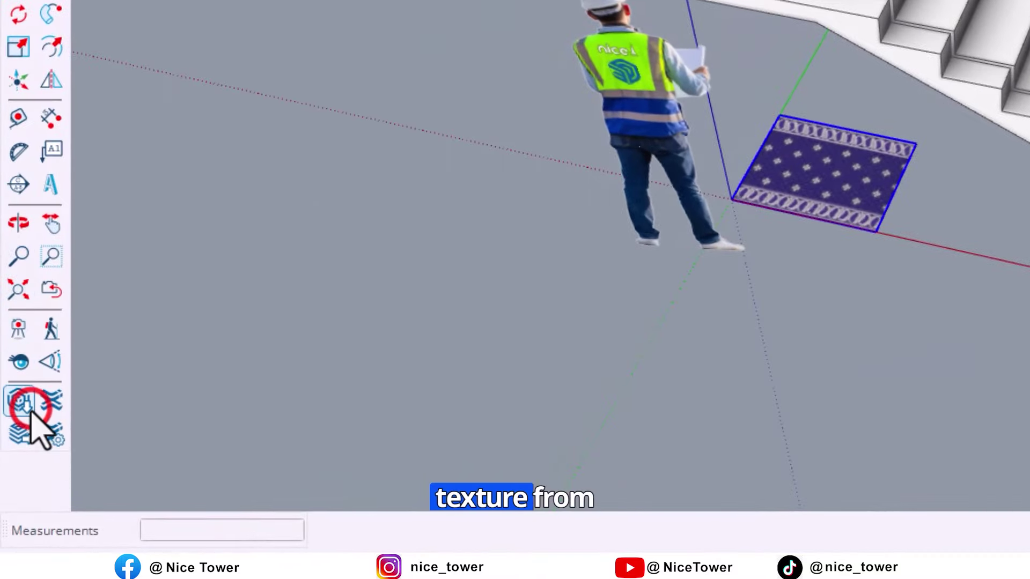
# Search the 3D Warehouse materials for "stair carpet"
pyautogui.click(25, 405)
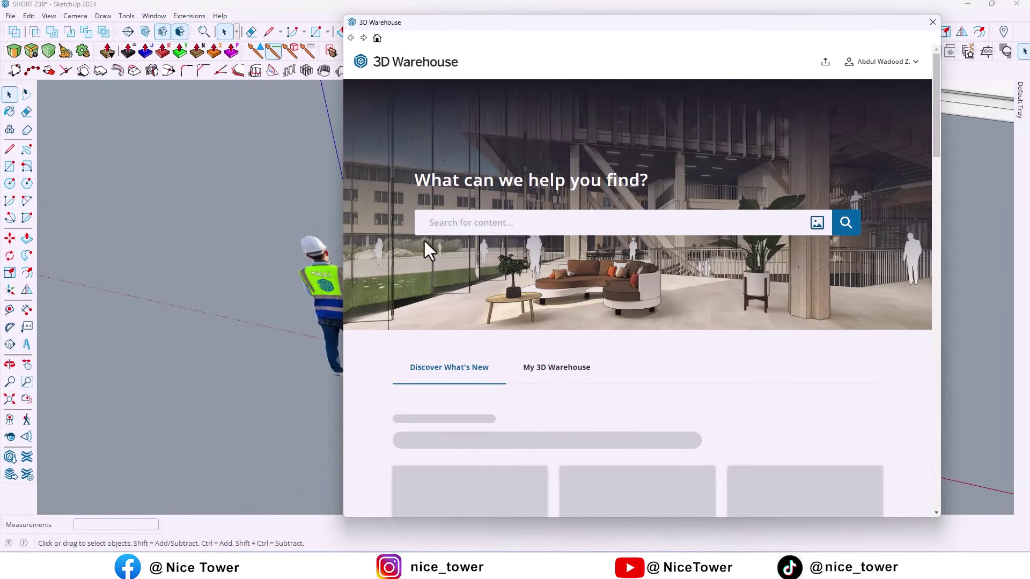
pyautogui.write('stair carpet')
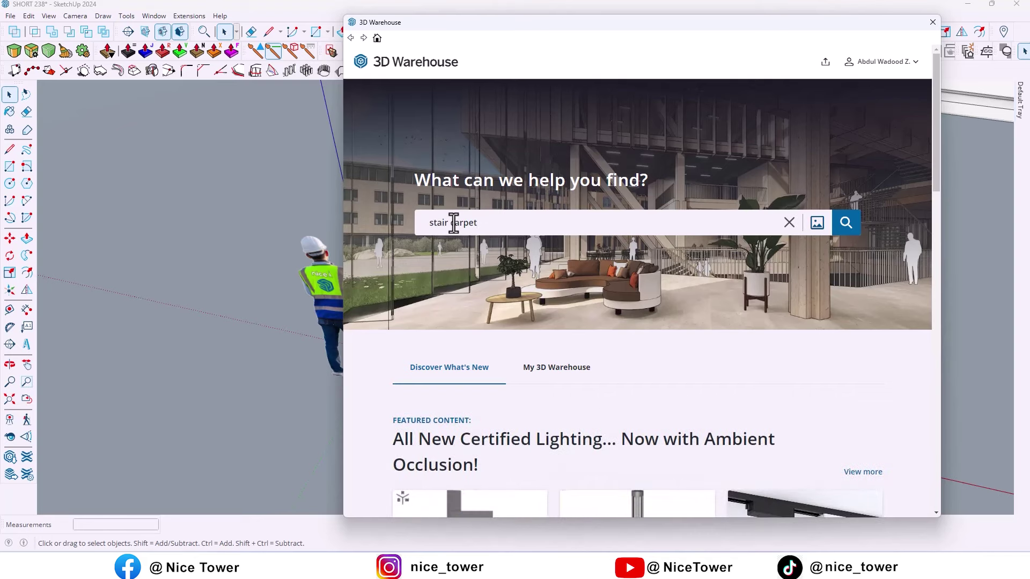
pyautogui.press('Return')
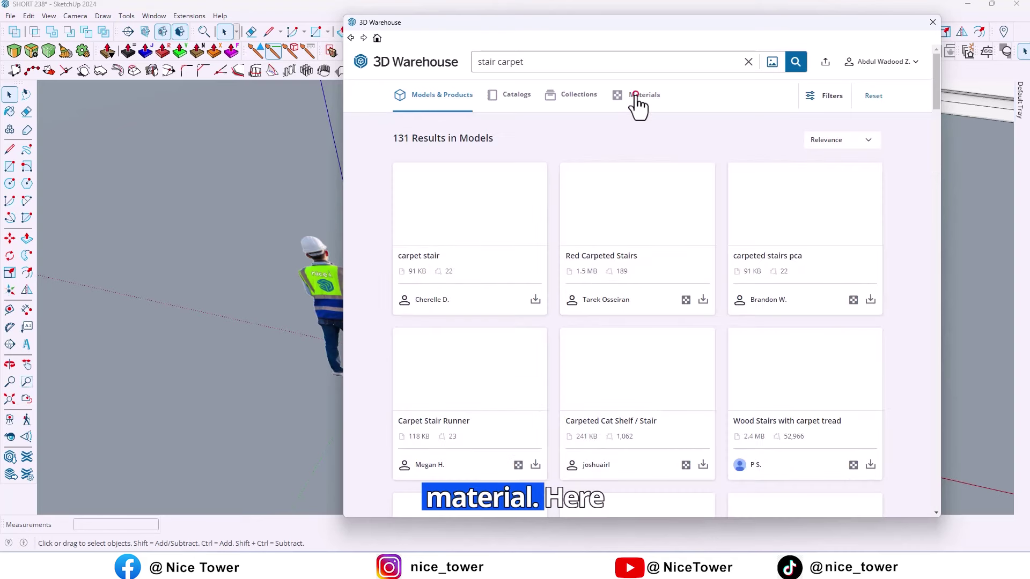
pyautogui.click(637, 106)
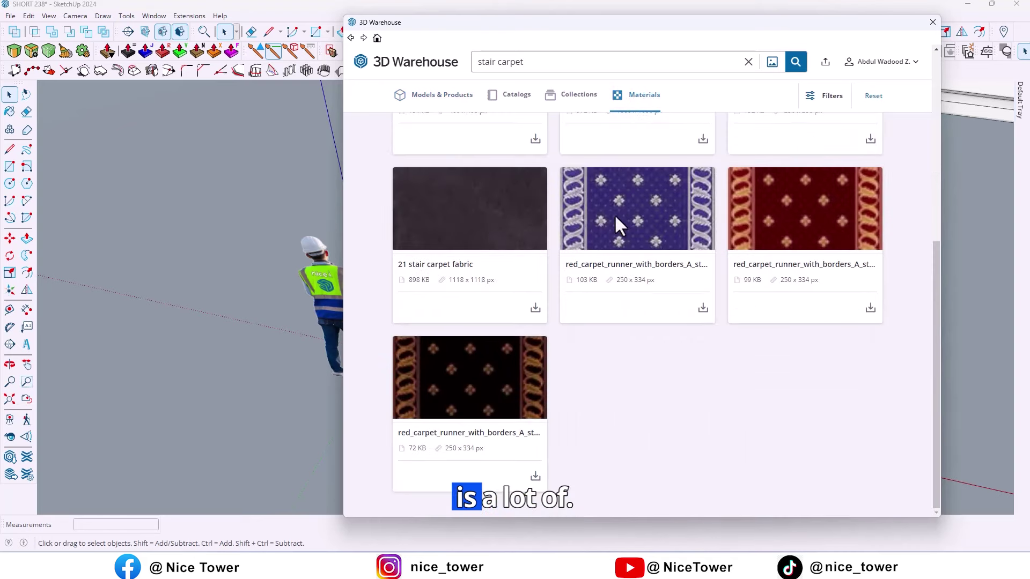
# Browse the stair carpet materials and download the blue carpet runner texture with borders
pyautogui.scroll(5, 677, 285)
pyautogui.scroll(1, 676, 281)
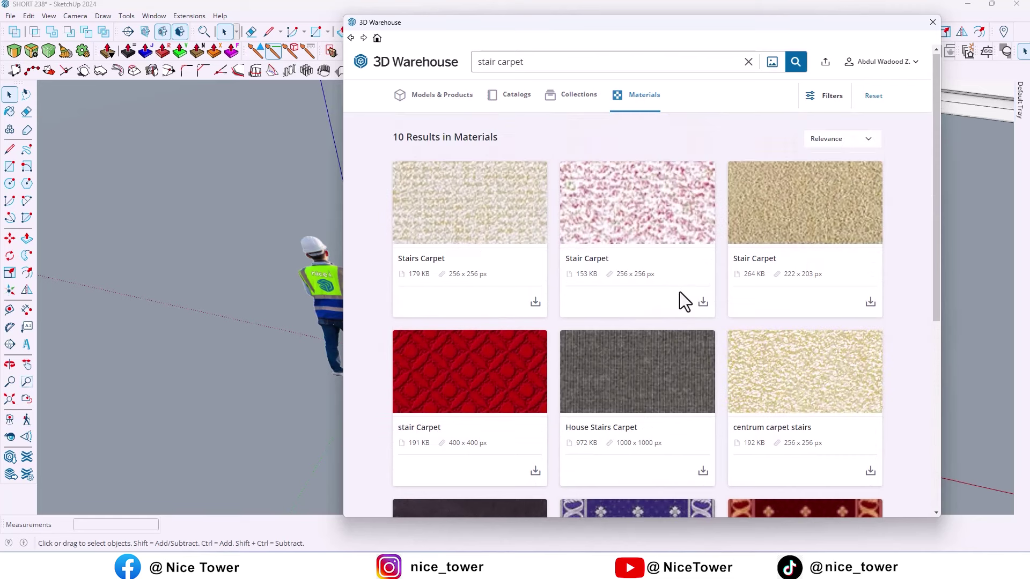
pyautogui.scroll(-4, 680, 291)
pyautogui.scroll(-2, 630, 258)
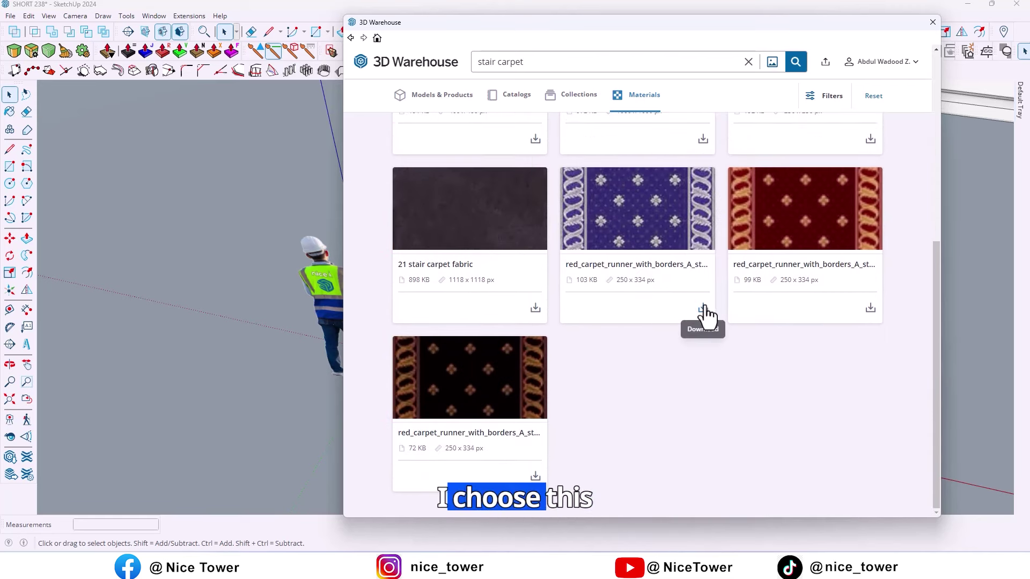
pyautogui.click(705, 314)
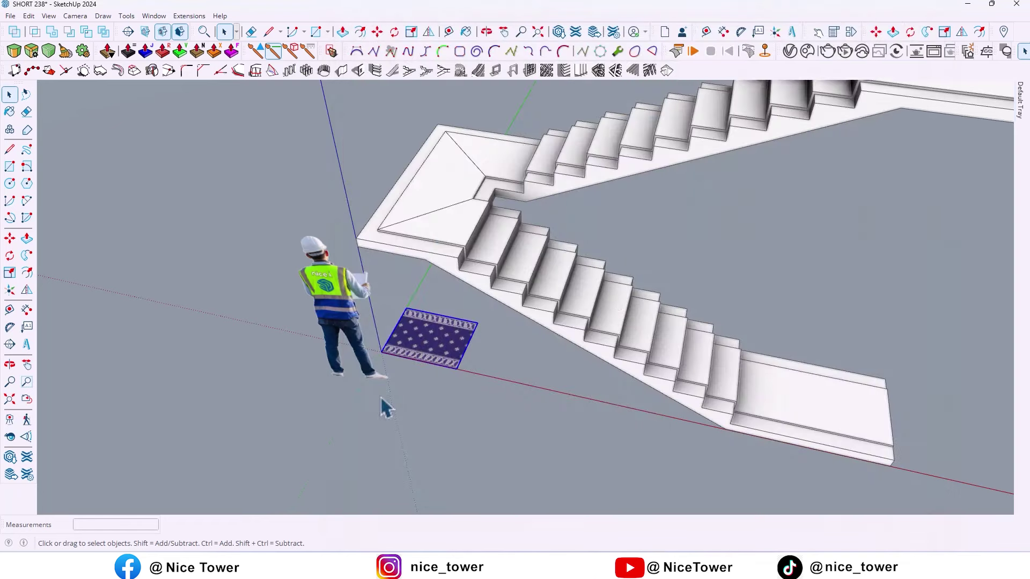
# Explode the patterned carpet sample beside the staircase
pyautogui.scroll(-3, 386, 408)
pyautogui.moveTo(460, 391)
pyautogui.mouseDown(button='middle')
pyautogui.moveTo(501, 315)
pyautogui.moveTo(483, 349)
pyautogui.mouseUp(button='middle')
pyautogui.scroll(3, 485, 346)
pyautogui.rightClick(485, 342)
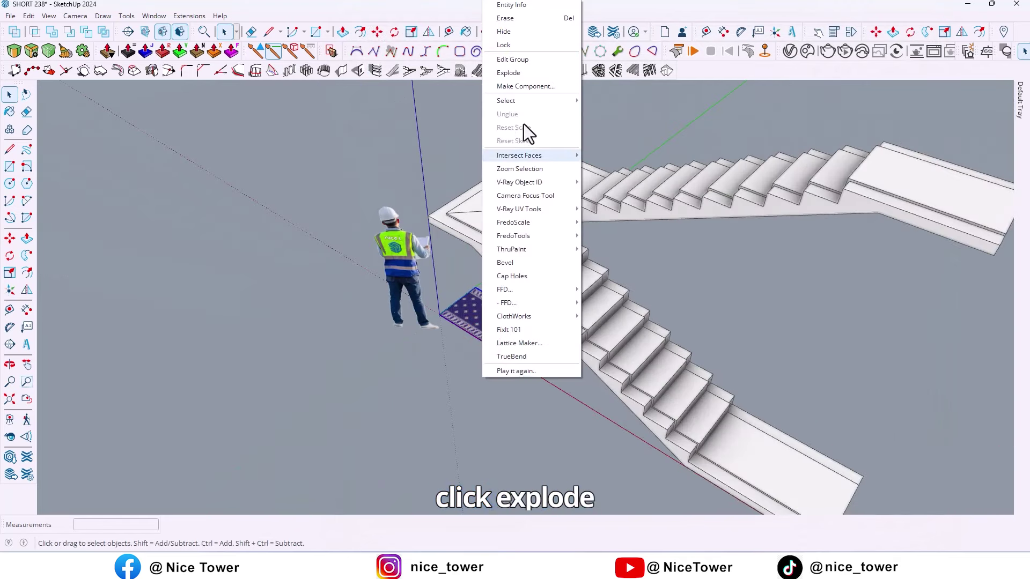
pyautogui.click(527, 74)
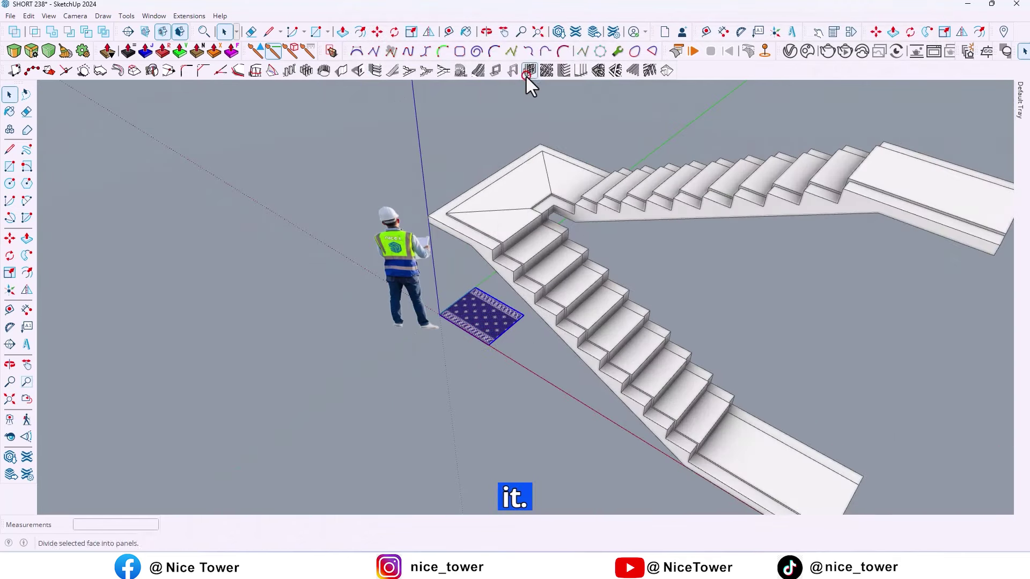
pyautogui.click(483, 412)
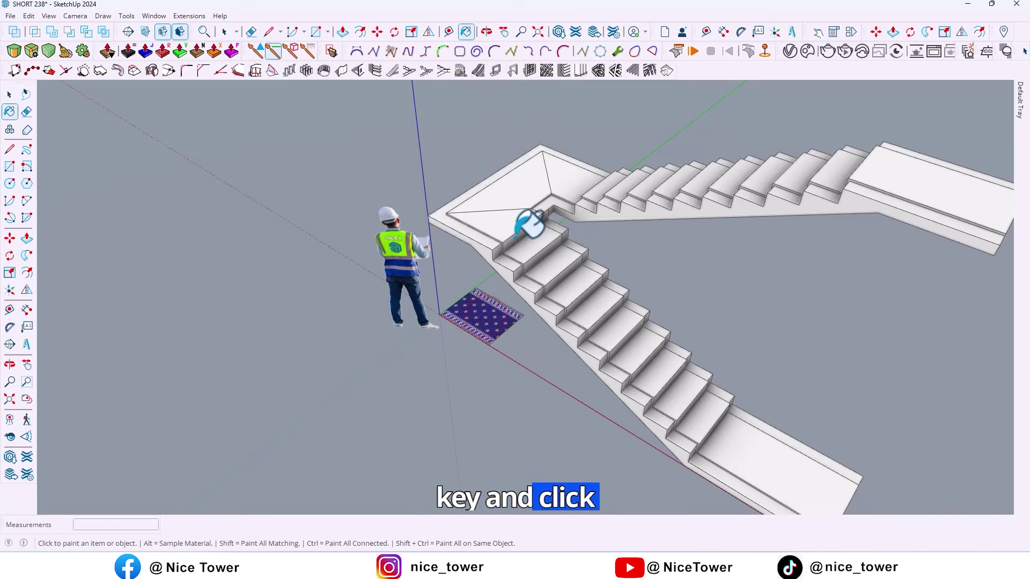
# Select all connected faces of the stair runner and paint them with the texture sampled from the blue carpet
pyautogui.press('space')
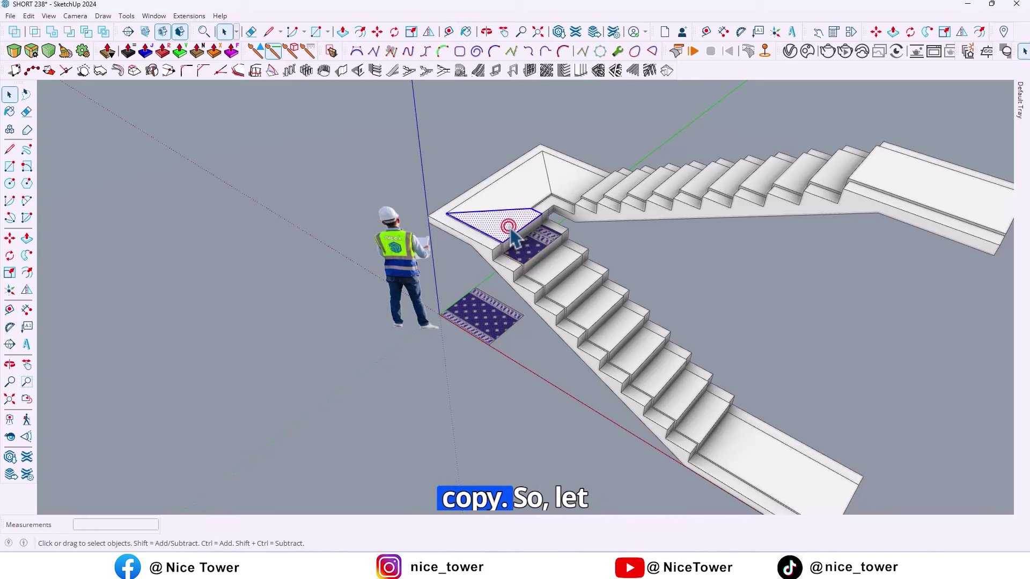
pyautogui.tripleClick(509, 228)
pyautogui.press('b')
pyautogui.click(512, 229)
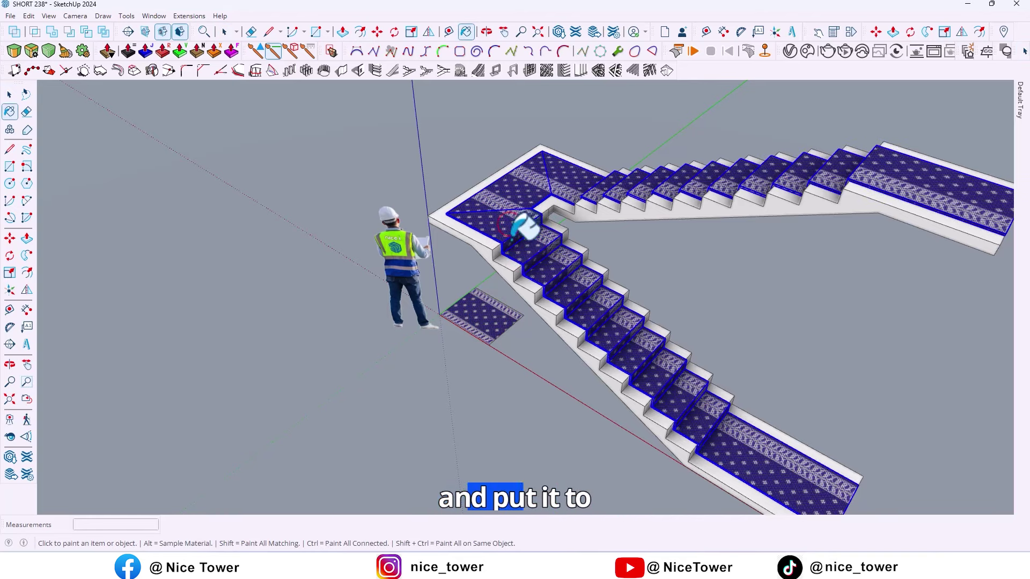
pyautogui.click(509, 416)
# Move the carpet sample in line with the lower flight's runner and repaint that flight's faces with its texture
pyautogui.moveTo(508, 413); pyautogui.dragTo(584, 275, button='middle')
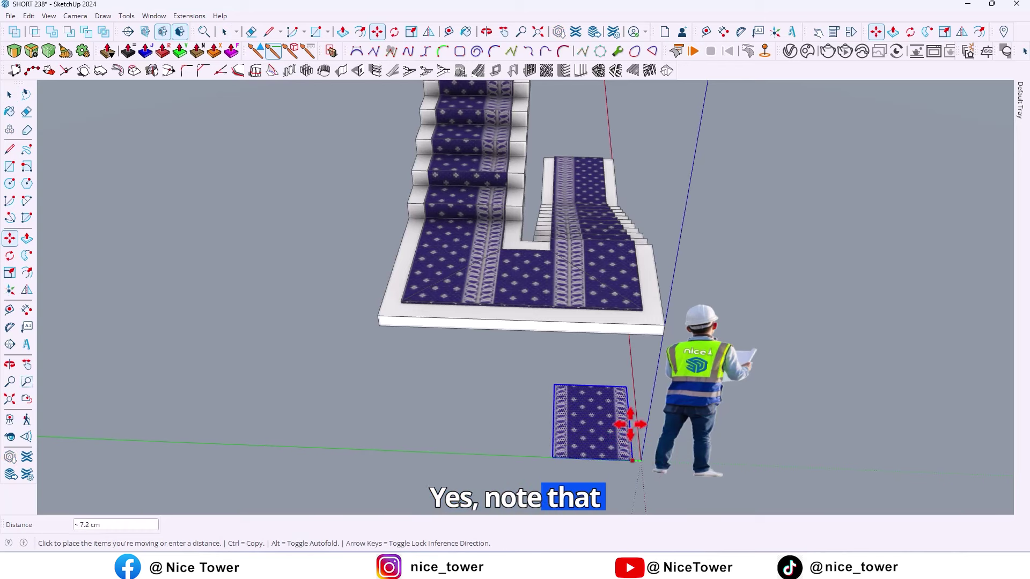
pyautogui.click(642, 309)
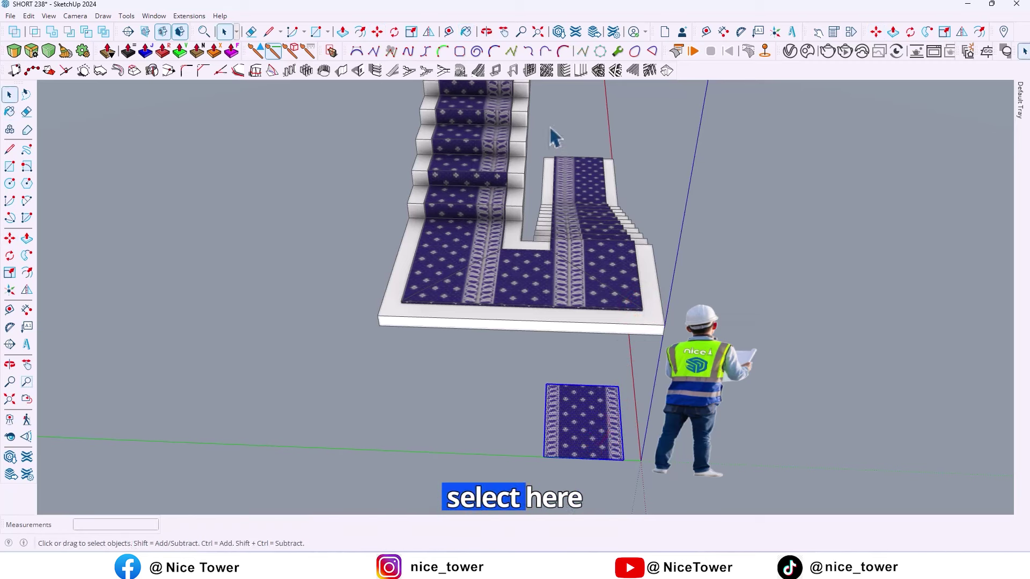
pyautogui.moveTo(664, 358); pyautogui.dragTo(665, 360)
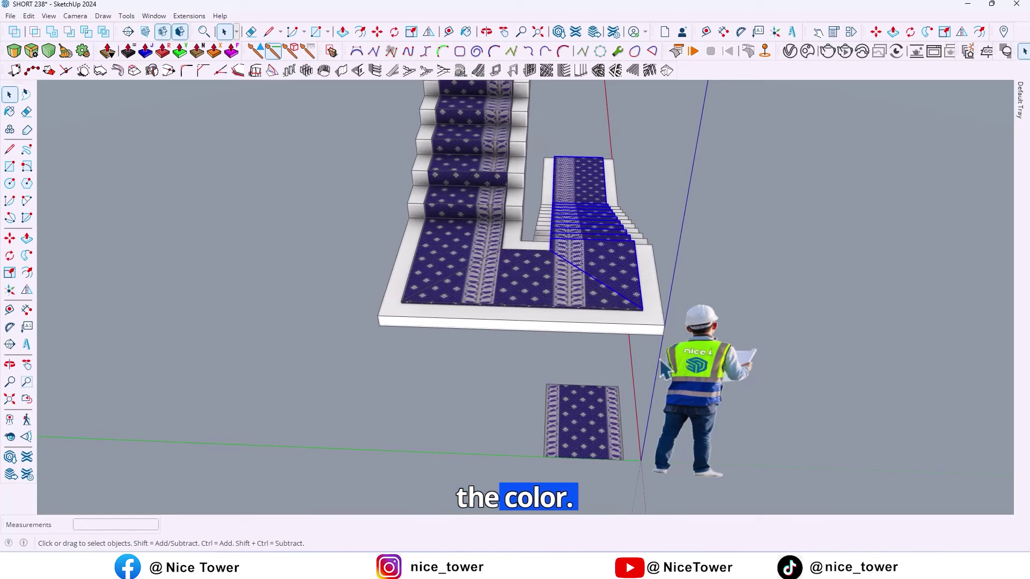
pyautogui.click(612, 253)
pyautogui.press('space')
pyautogui.click(717, 278)
# Repaint the lower flight's risers whose borders are misaligned with the sampled carpet texture
pyautogui.scroll(3, 584, 239)
pyautogui.moveTo(583, 241)
pyautogui.mouseDown(button='middle')
pyautogui.moveTo(576, 303)
pyautogui.moveTo(131, 231)
pyautogui.moveTo(299, 177)
pyautogui.moveTo(464, 196)
pyautogui.moveTo(456, 202)
pyautogui.moveTo(483, 160)
pyautogui.moveTo(529, 275)
pyautogui.moveTo(494, 268)
pyautogui.mouseUp(button='middle')
pyautogui.scroll(2, 477, 172)
pyautogui.press('b')
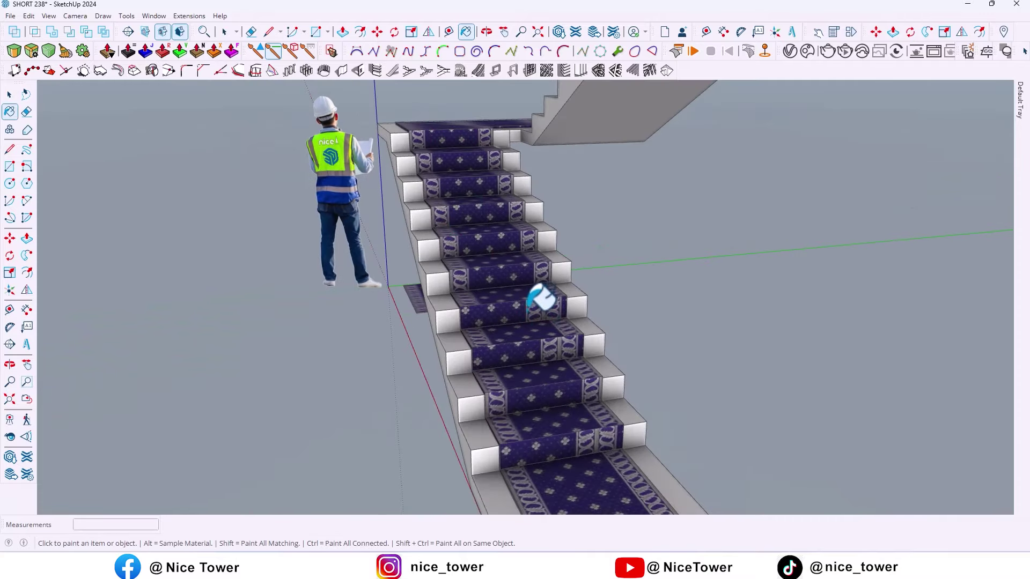
pyautogui.keyDown('shift'); pyautogui.moveTo(564, 339); pyautogui.dragTo(545, 278, button='middle'); pyautogui.keyUp('shift')
pyautogui.scroll(2, 559, 380)
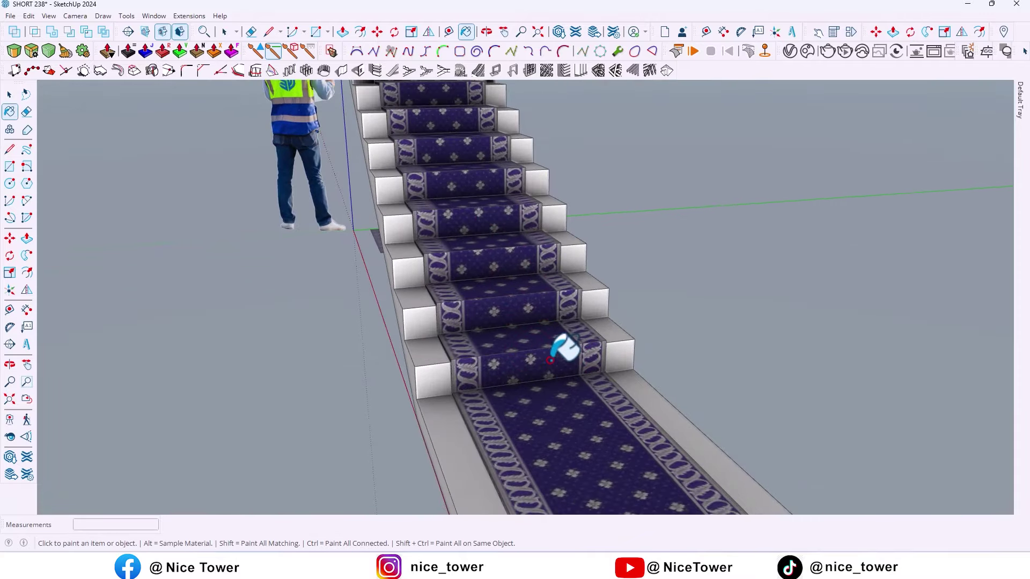
# Move the carpet sample in line with the upper flight's runner at the inner corner of the middle landing
pyautogui.moveTo(564, 347)
pyautogui.mouseDown(button='middle')
pyautogui.moveTo(563, 306)
pyautogui.moveTo(536, 361)
pyautogui.moveTo(510, 234)
pyautogui.moveTo(542, 333)
pyautogui.moveTo(345, 219)
pyautogui.moveTo(603, 324)
pyautogui.moveTo(398, 356)
pyautogui.moveTo(605, 349)
pyautogui.moveTo(600, 442)
pyautogui.mouseUp(button='middle')
pyautogui.press('space')
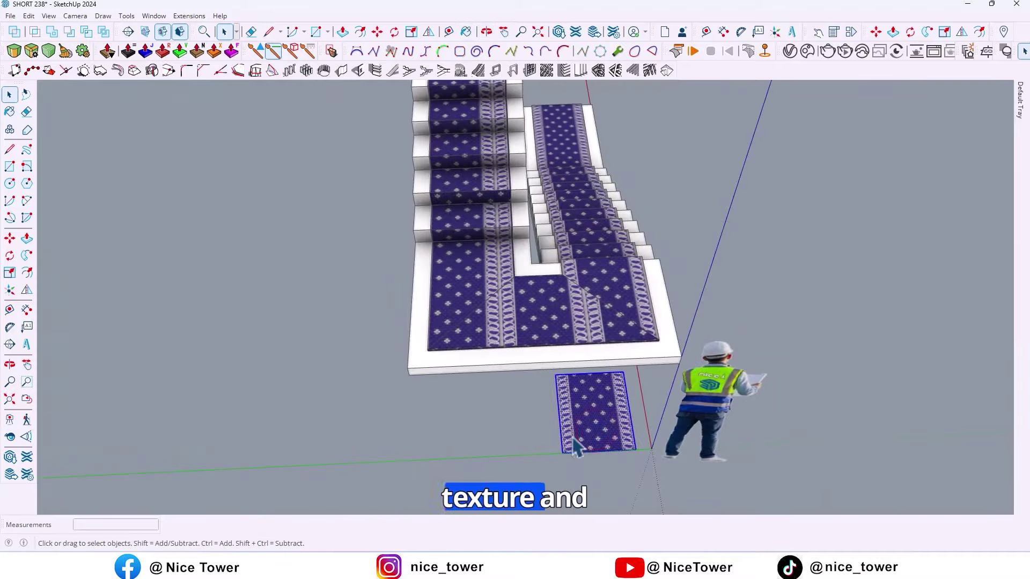
pyautogui.press('m')
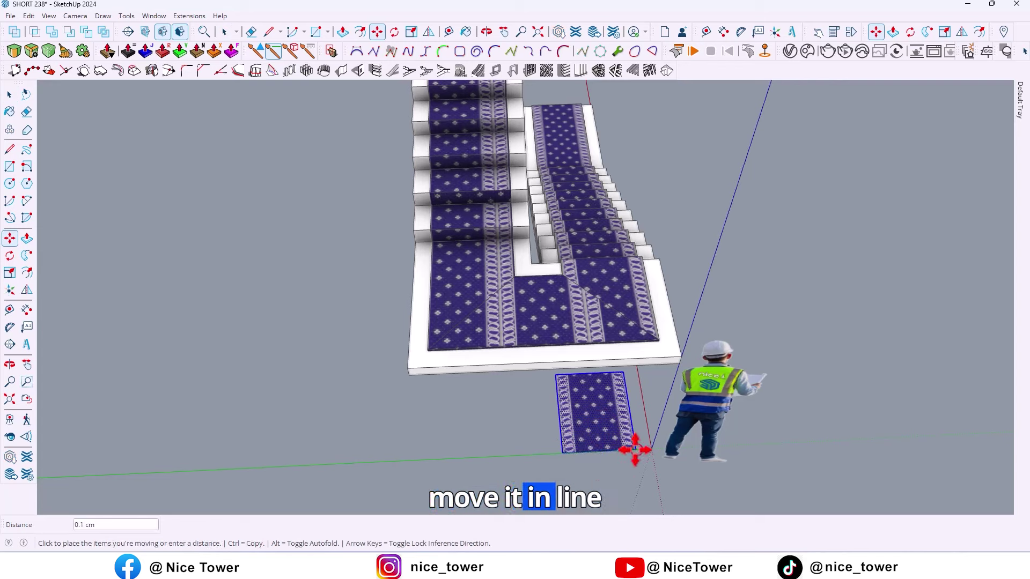
pyautogui.click(514, 277)
# Sample the moved carpet's texture and repaint the upper flight's runner, including its adjoining section of the middle landing
pyautogui.press('b')
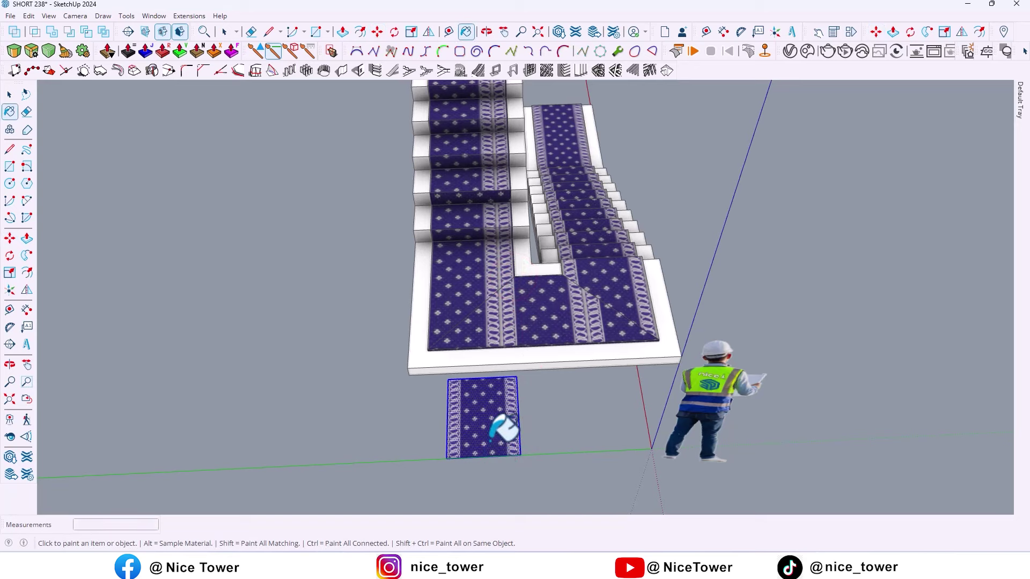
pyautogui.moveTo(508, 415)
pyautogui.mouseDown(button='middle')
pyautogui.moveTo(499, 429)
pyautogui.moveTo(501, 391)
pyautogui.moveTo(501, 405)
pyautogui.mouseUp(button='middle')
pyautogui.press('space')
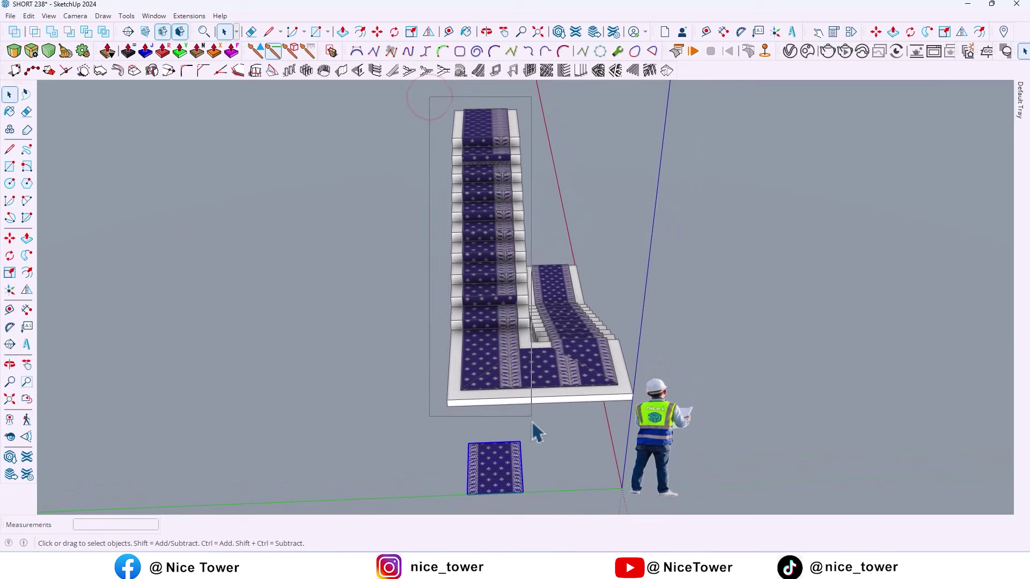
pyautogui.moveTo(532, 422); pyautogui.dragTo(532, 422)
pyautogui.scroll(2, 493, 291)
pyautogui.press('b')
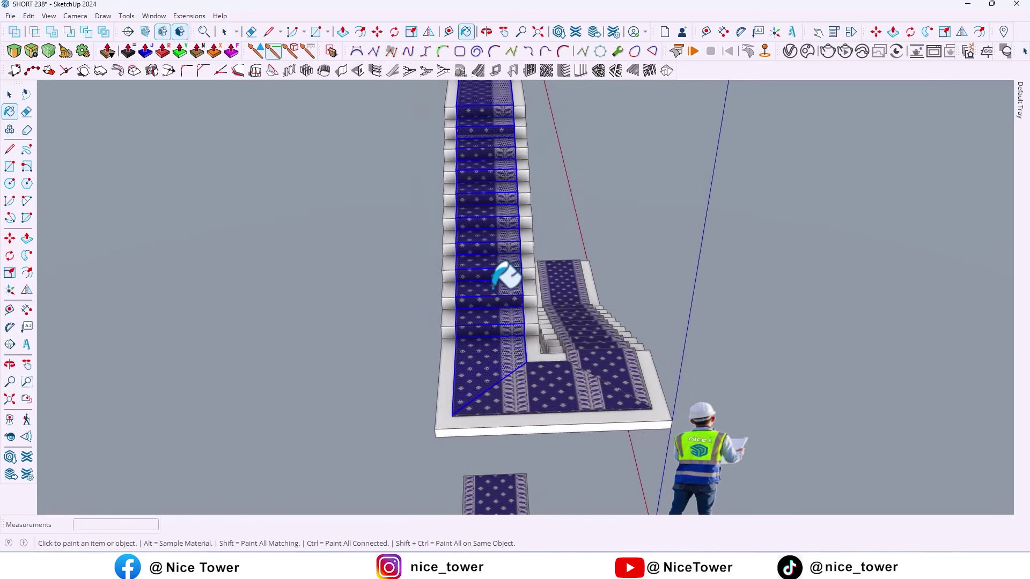
pyautogui.click(491, 287)
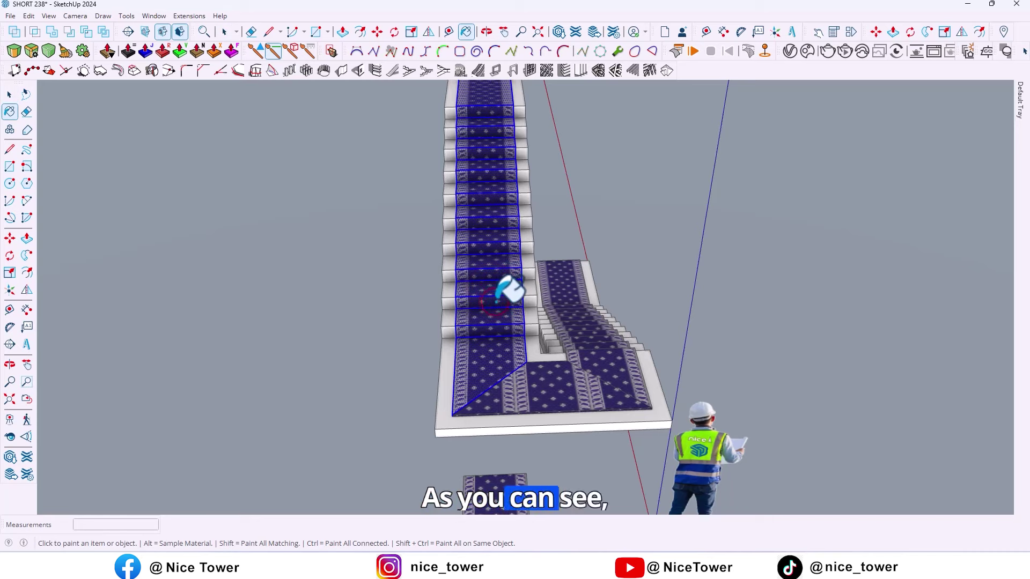
pyautogui.scroll(-2, 509, 285)
pyautogui.press('space')
pyautogui.click(613, 195)
# Rotate the carpet sample a quarter turn and align its corner with the outer corner of the middle landing's runner
pyautogui.scroll(3, 499, 325)
pyautogui.moveTo(495, 292)
pyautogui.mouseDown(button='middle')
pyautogui.moveTo(494, 203)
pyautogui.moveTo(494, 284)
pyautogui.mouseUp(button='middle')
pyautogui.click(493, 398)
pyautogui.press('m')
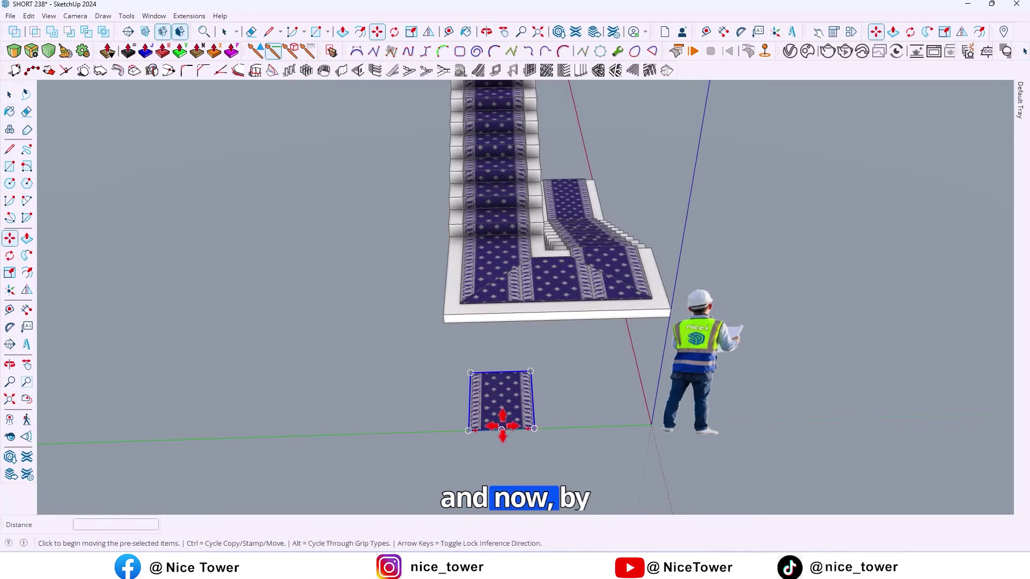
pyautogui.click(501, 419)
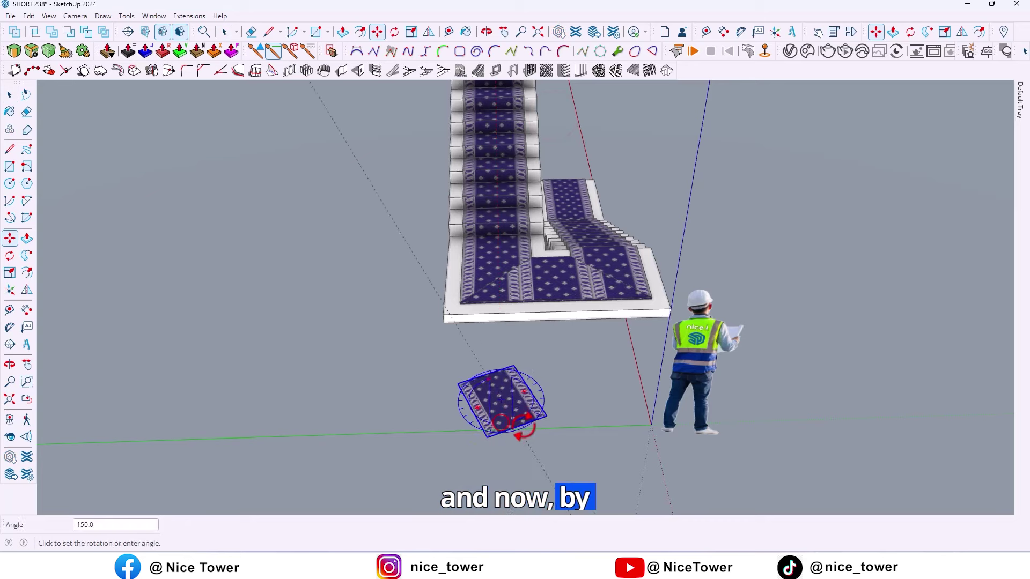
pyautogui.click(569, 396)
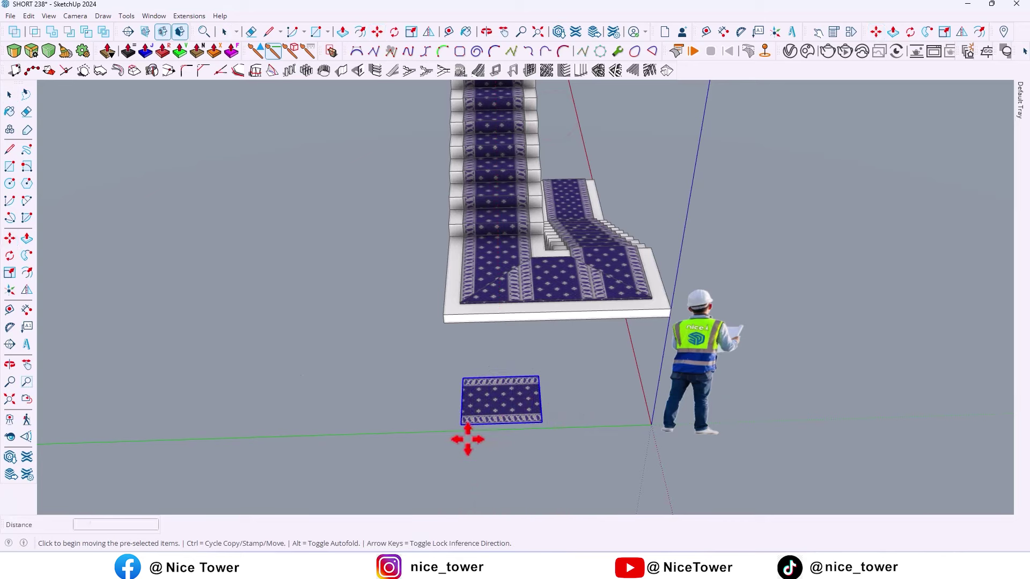
pyautogui.click(461, 424)
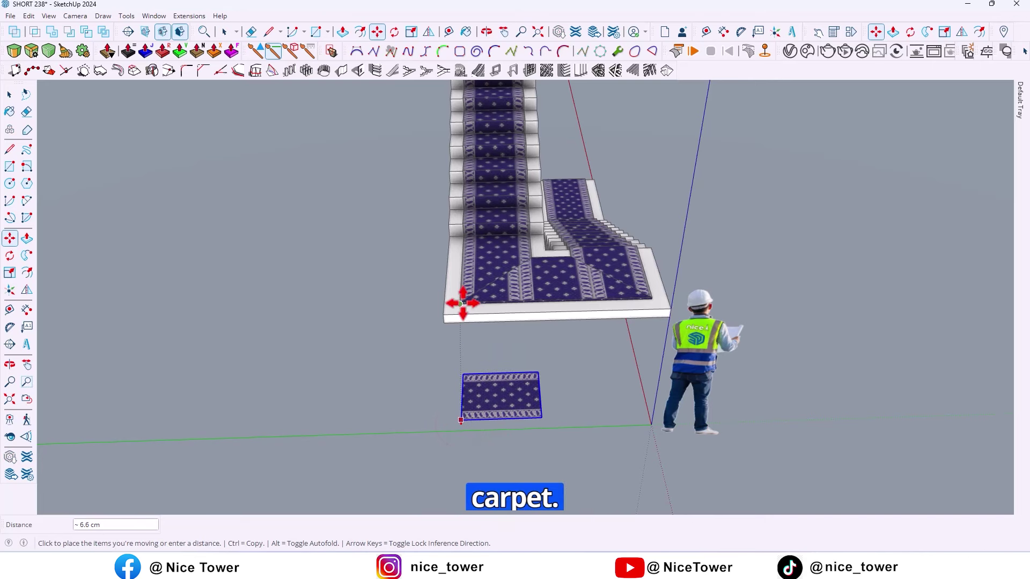
# Sample the rotated carpet's texture and paint the central section of the middle landing's runner between the two diagonals
pyautogui.moveTo(603, 381)
pyautogui.keyDown('shift'); pyautogui.mouseDown(button='middle')
pyautogui.moveTo(596, 416)
pyautogui.moveTo(595, 390)
pyautogui.mouseUp(button='middle'); pyautogui.keyUp('shift')
pyautogui.press('space')
pyautogui.doubleClick(507, 394)
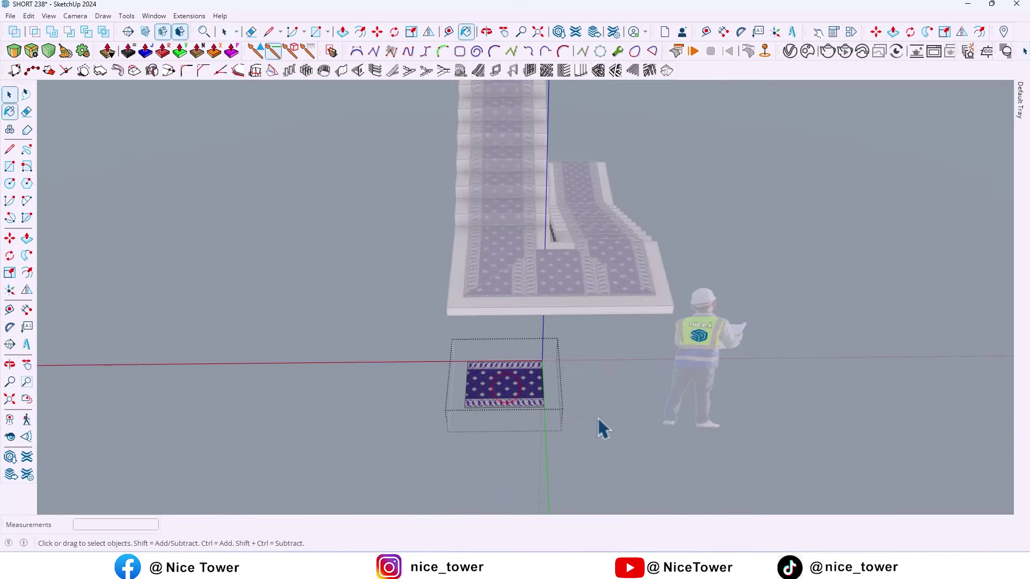
pyautogui.click(597, 417)
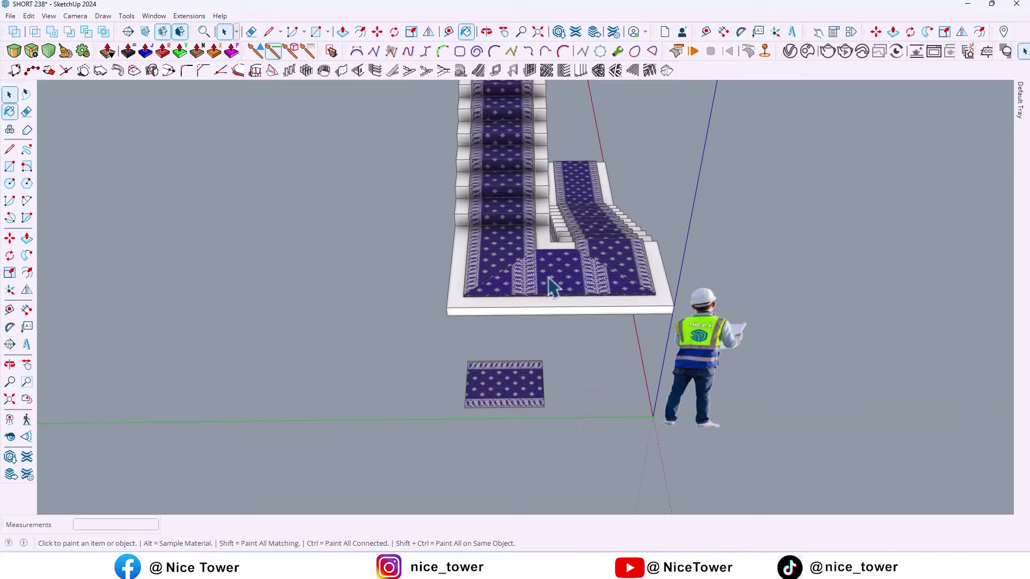
pyautogui.click(545, 274)
pyautogui.moveTo(599, 263); pyautogui.dragTo(528, 328, button='middle')
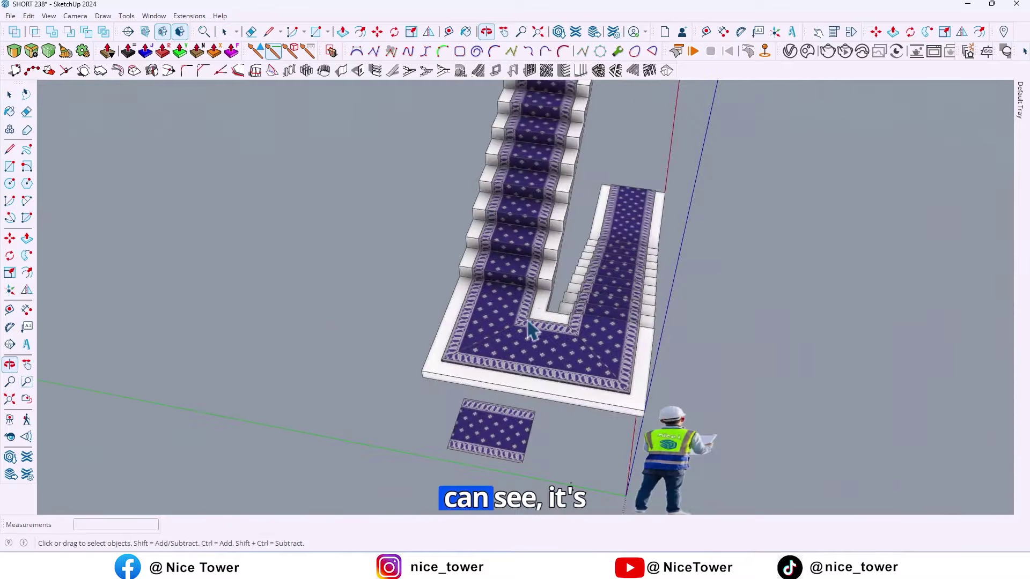
# Select the entire connected carpet runner and make it a group
pyautogui.tripleClick(499, 333)
pyautogui.rightClick(501, 332)
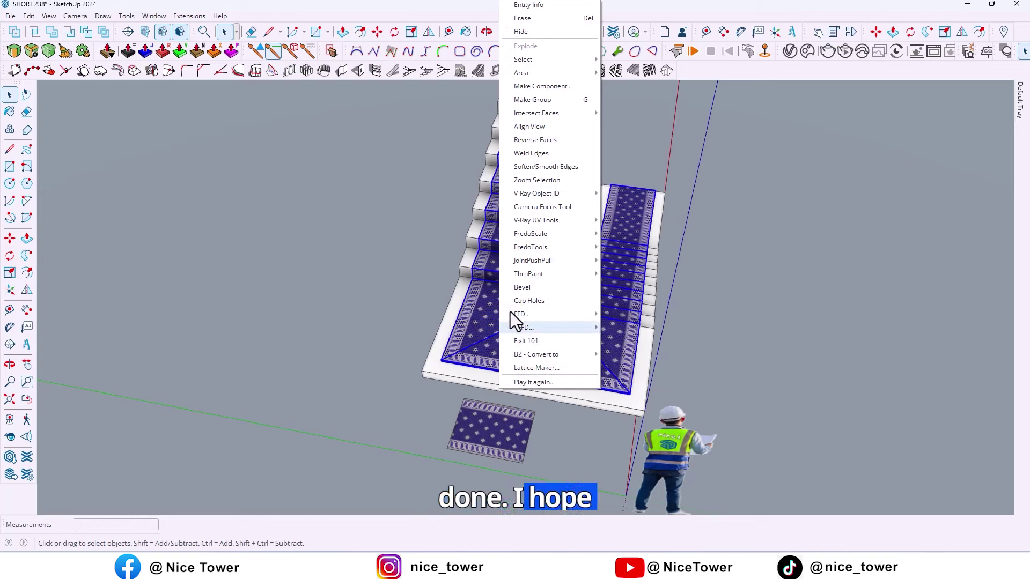
pyautogui.click(530, 105)
pyautogui.scroll(-2, 740, 378)
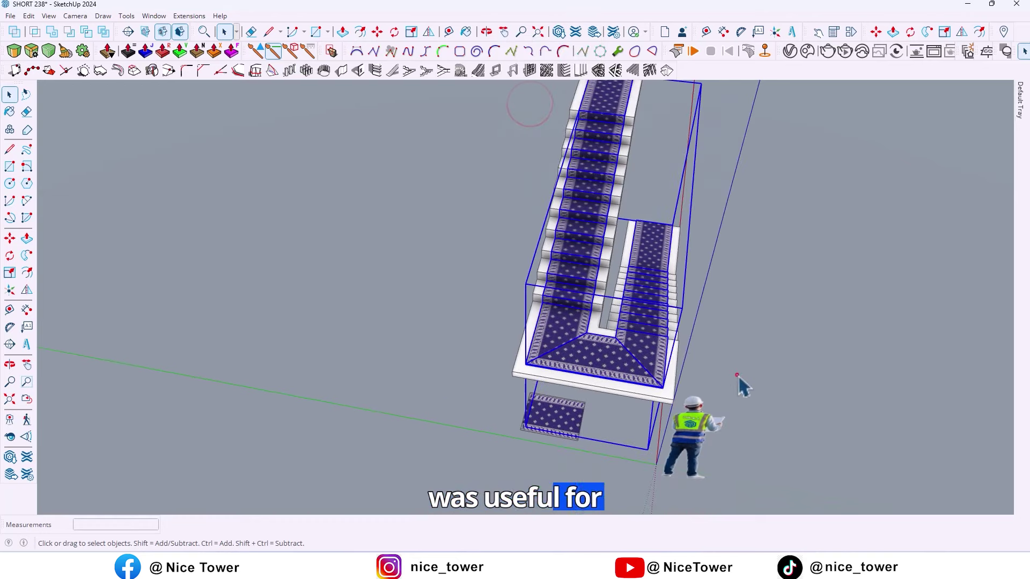
pyautogui.click(736, 375)
pyautogui.scroll(1, 576, 385)
pyautogui.click(597, 360)
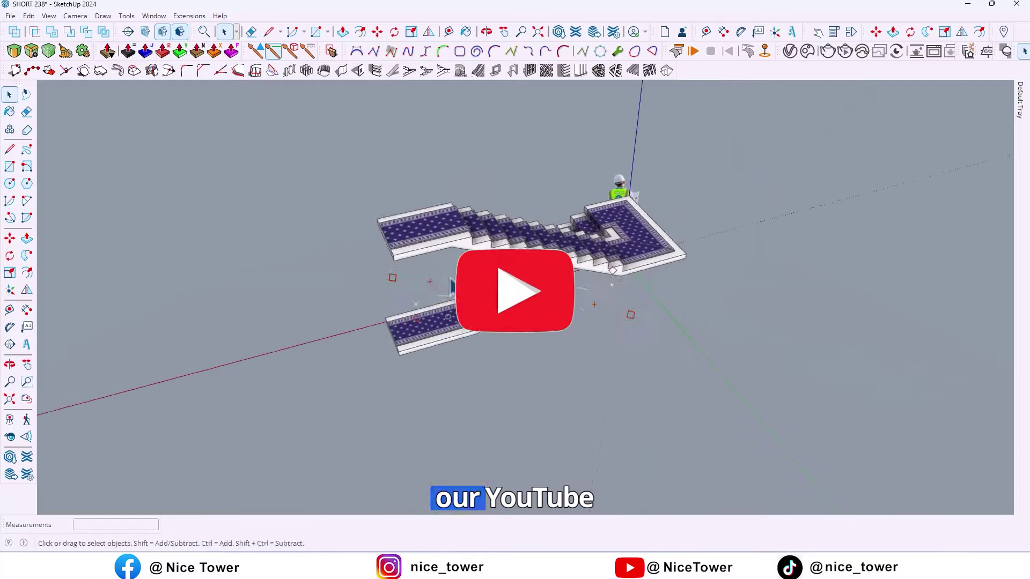